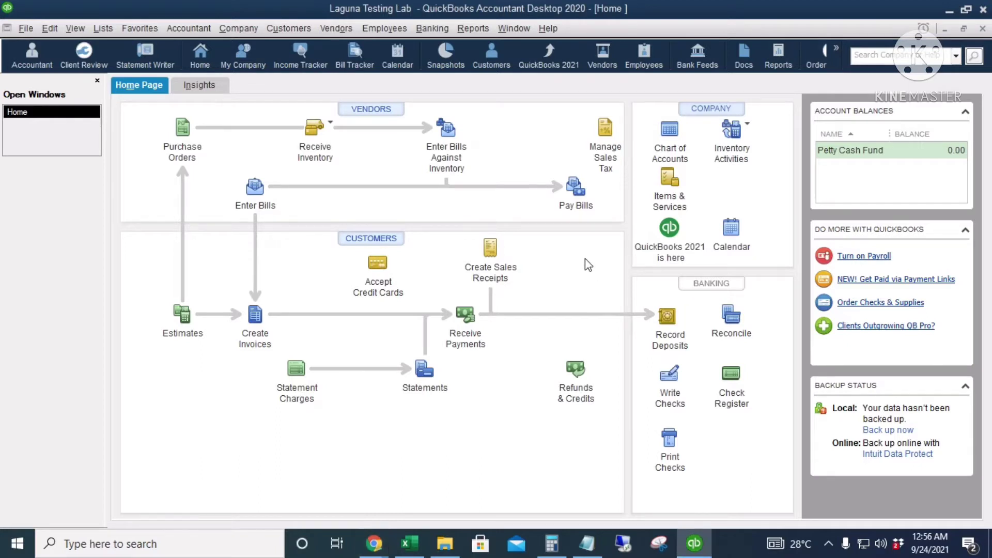
Step: From the Chart of Accounts, start a new account and choose the Expense type after browsing others
{"action": "left_click", "coordinate": [669, 136]}
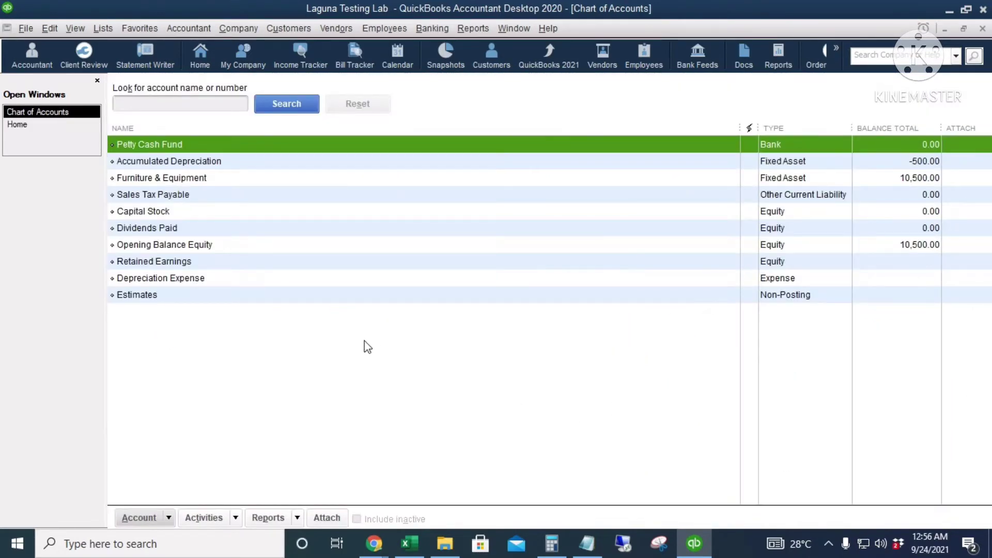
{"action": "right_click", "coordinate": [364, 342]}
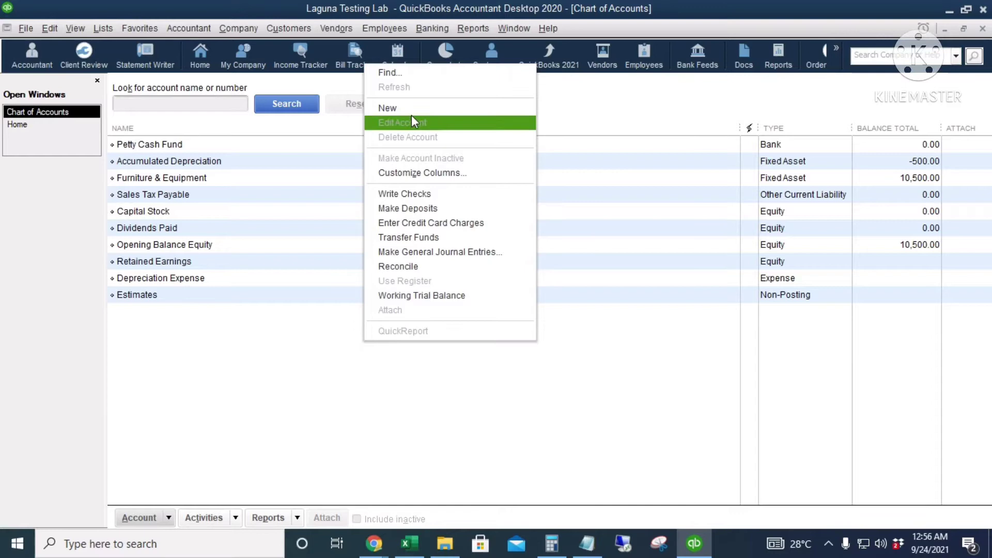
{"action": "left_click", "coordinate": [444, 112]}
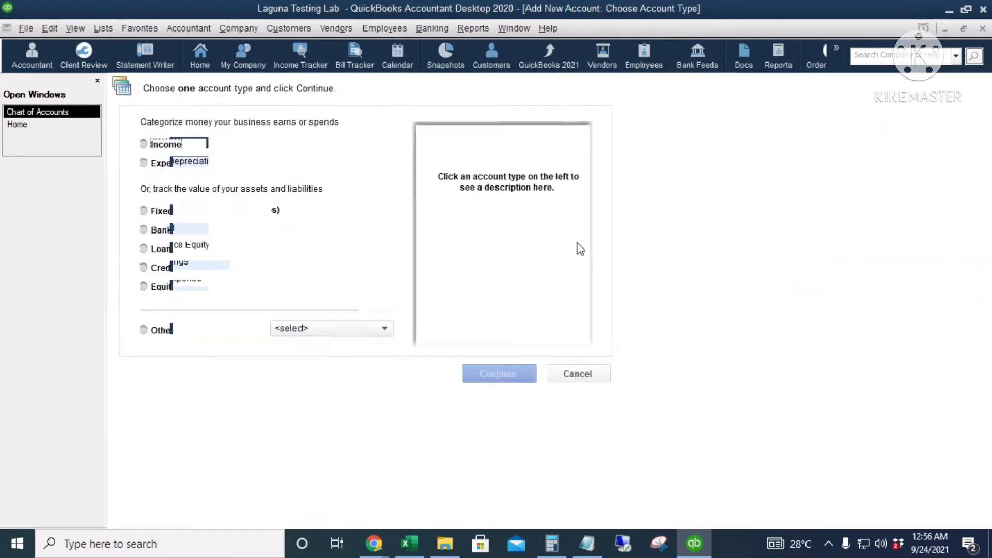
{"action": "left_click", "coordinate": [175, 148]}
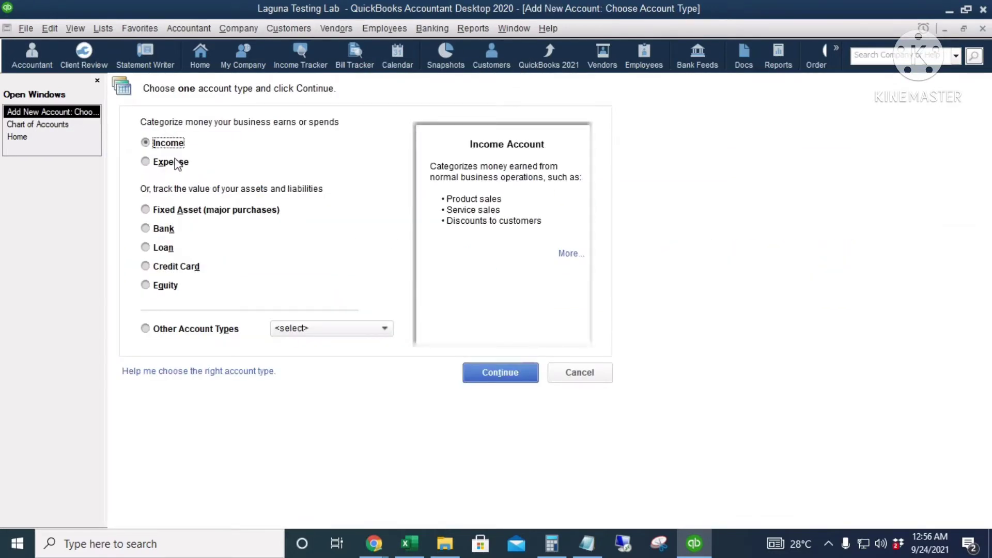
{"action": "left_click", "coordinate": [176, 162]}
{"action": "left_click", "coordinate": [198, 218]}
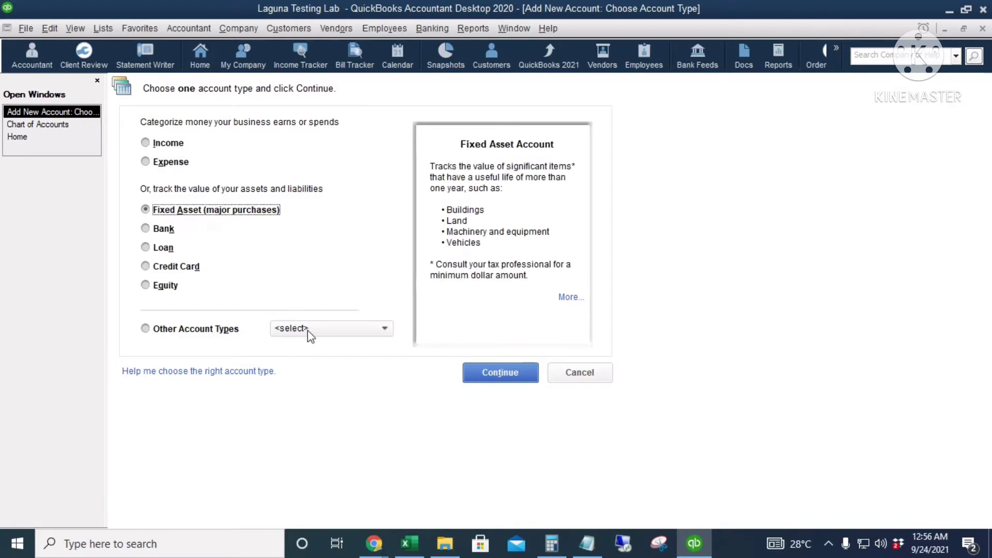
{"action": "left_click", "coordinate": [308, 329]}
{"action": "left_click", "coordinate": [247, 240]}
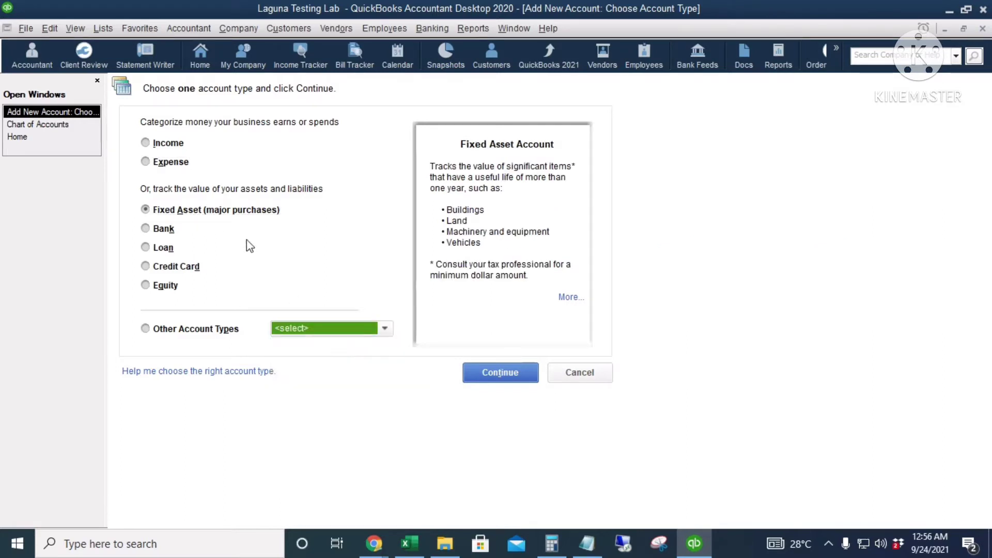
{"action": "left_click", "coordinate": [170, 163]}
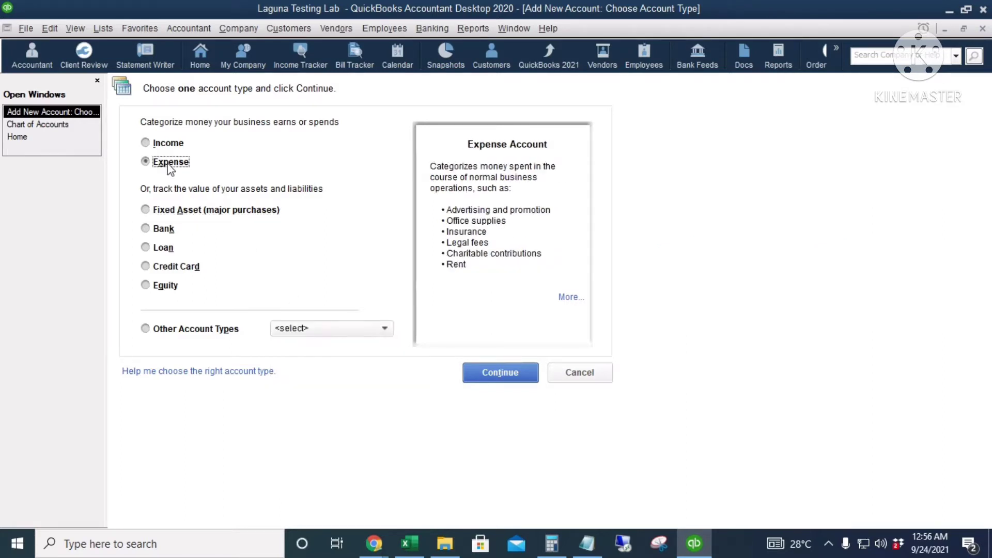
Step: Name the new Expense account 'Legal Expenses' and save it
{"action": "left_click", "coordinate": [474, 372]}
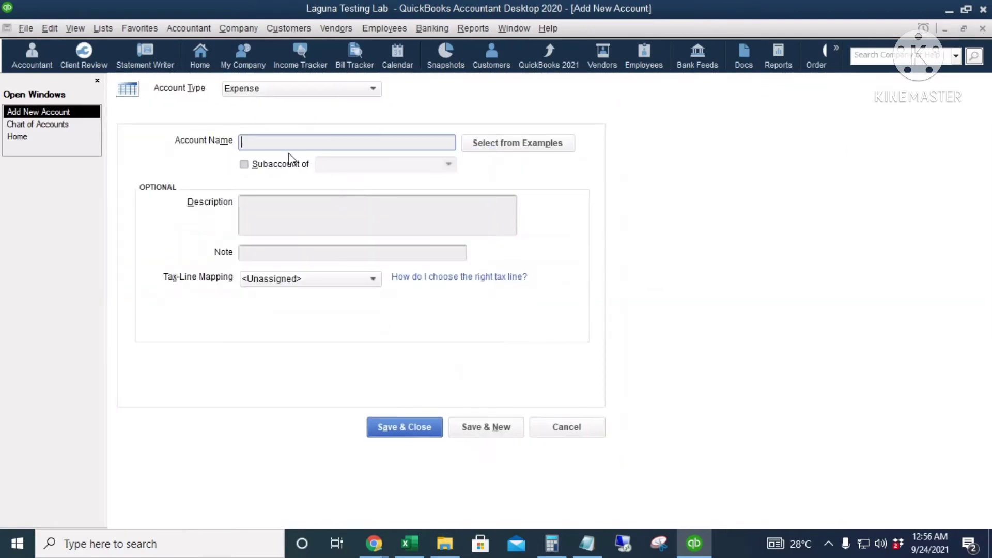
{"action": "type", "text": "Legal Expenses"}
{"action": "left_click", "coordinate": [323, 206]}
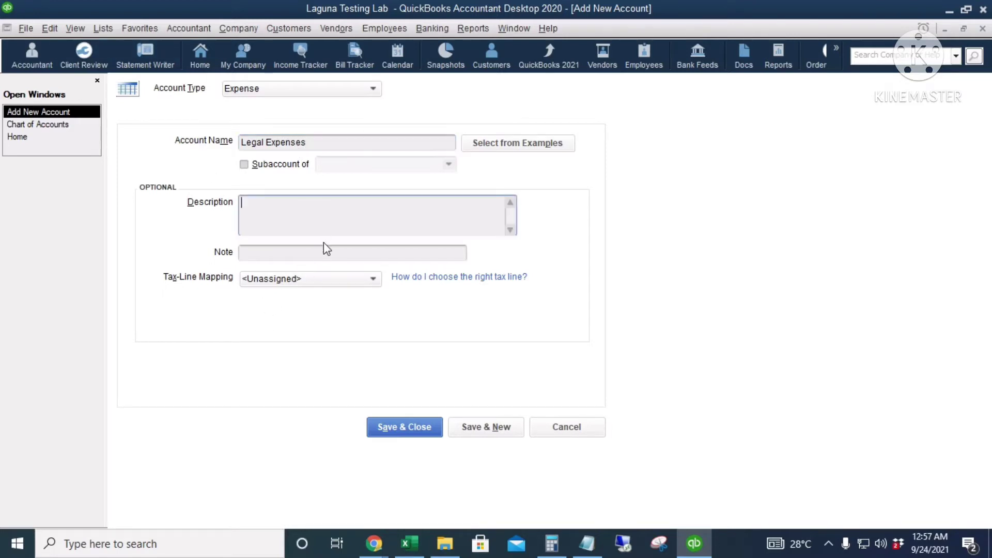
{"action": "left_click", "coordinate": [324, 248]}
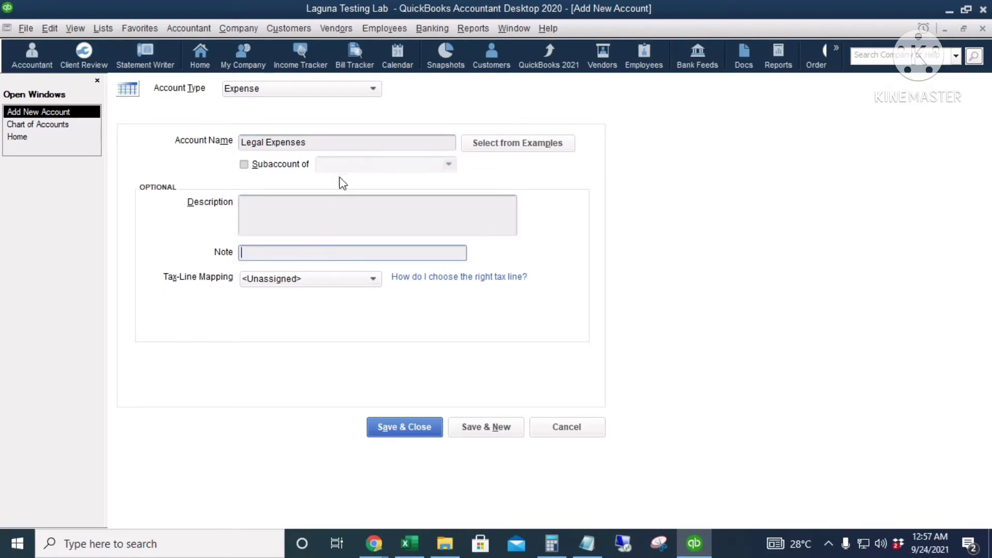
{"action": "left_click", "coordinate": [402, 427]}
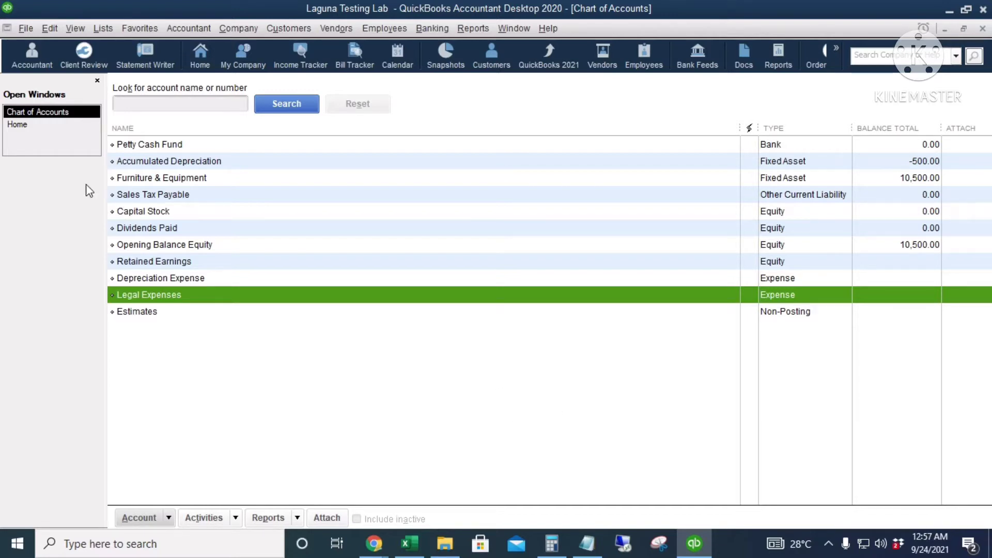
Step: Start a Petty Cash Fund check from Home and open the expense line's account list
{"action": "left_click", "coordinate": [20, 125]}
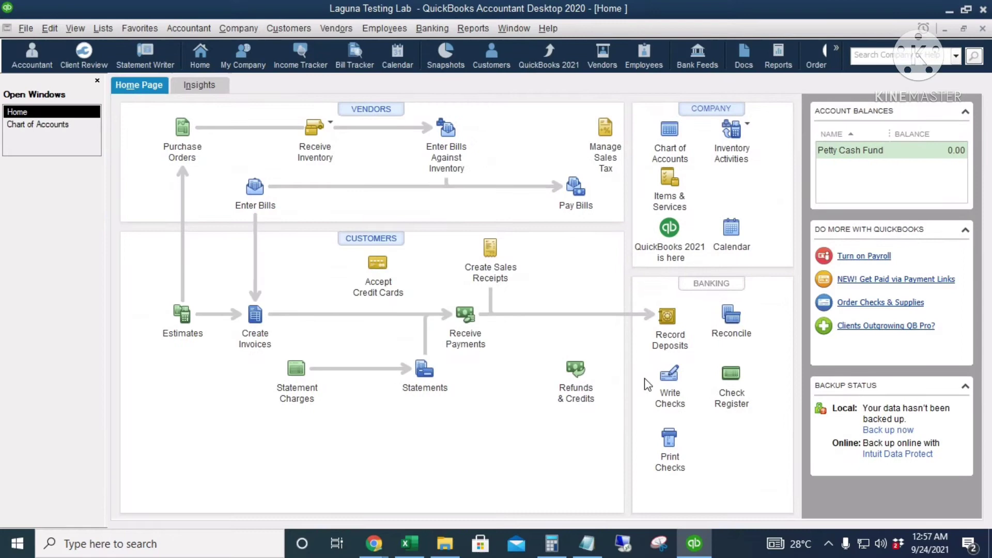
{"action": "left_click", "coordinate": [668, 374]}
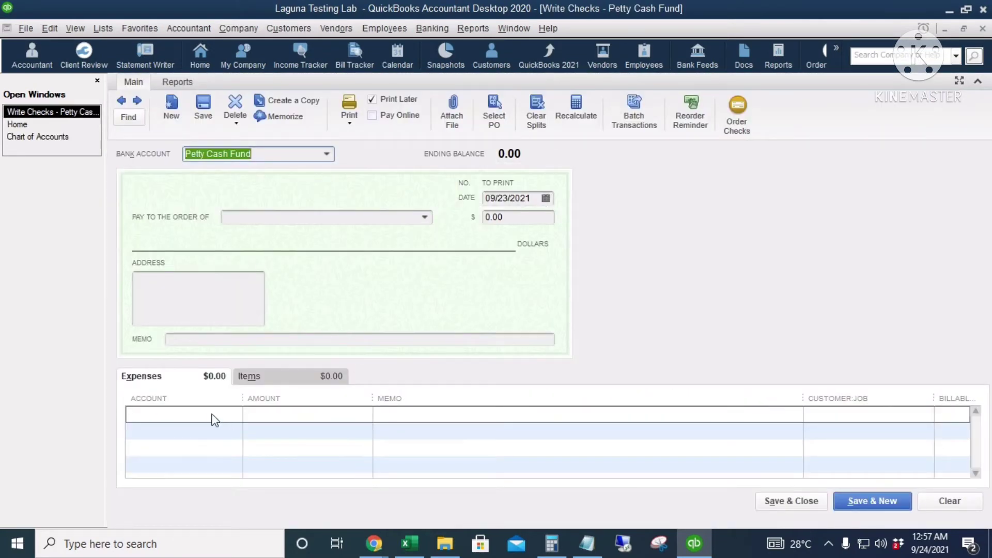
{"action": "left_click", "coordinate": [214, 420]}
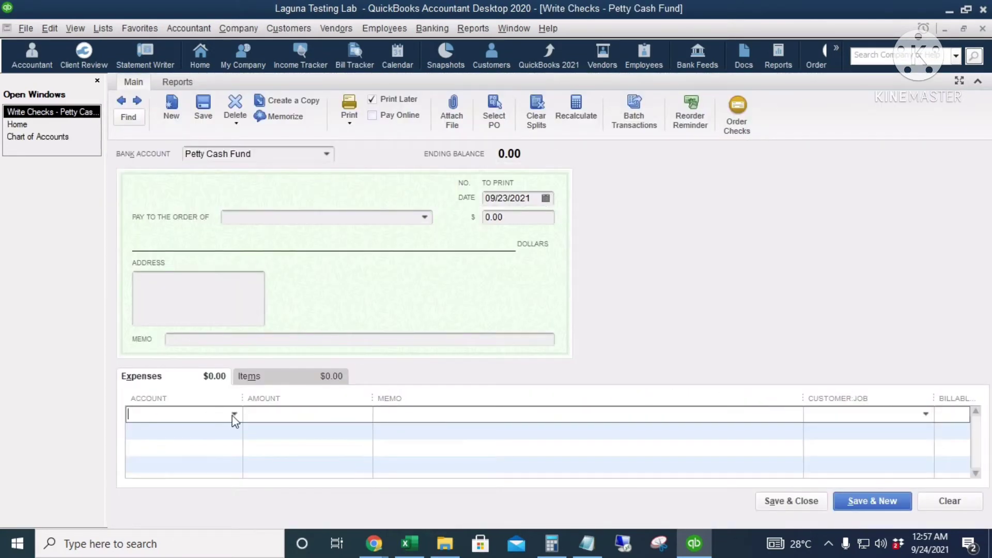
{"action": "left_click", "coordinate": [235, 414]}
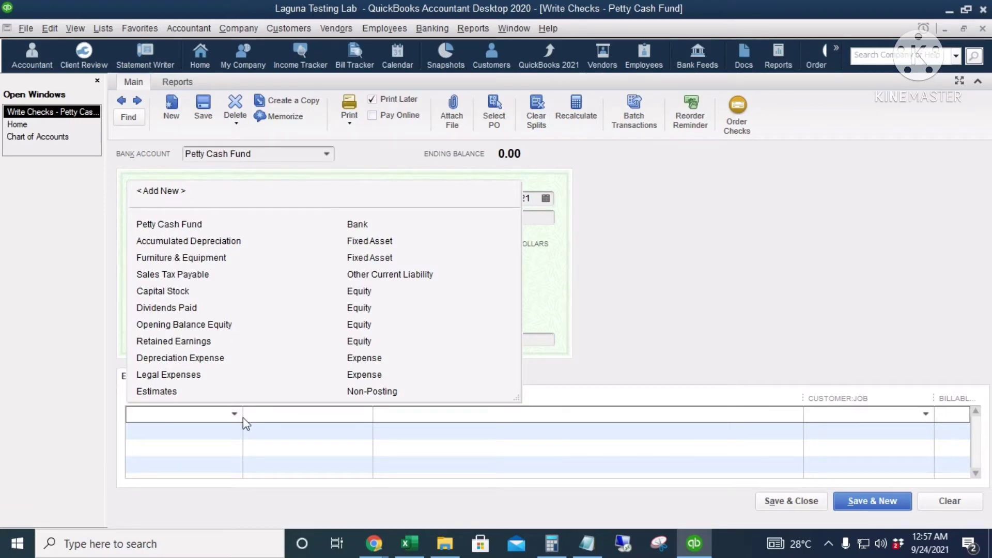
Step: Add 'Janitorial Expense' as a new Expense account, then discard the unfinished check
{"action": "left_click", "coordinate": [165, 190]}
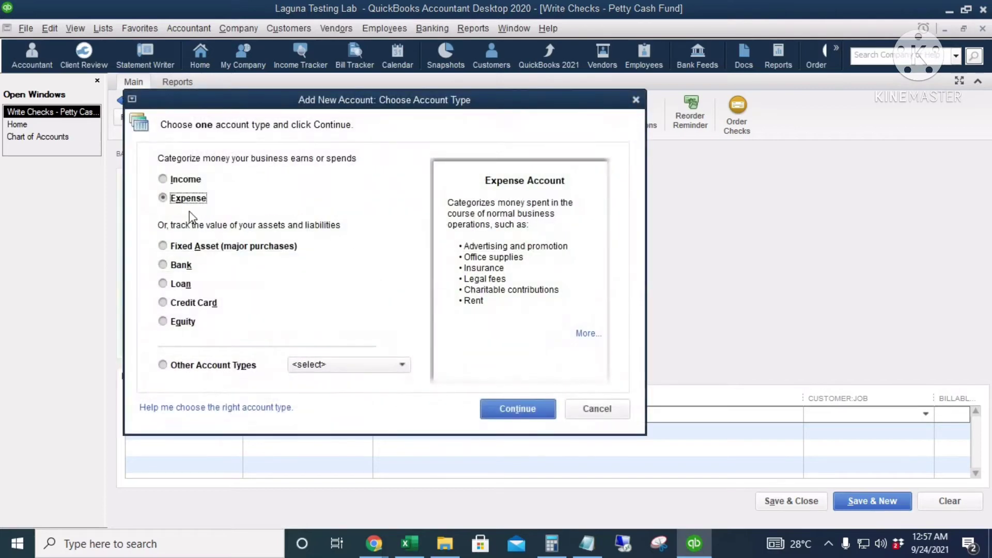
{"action": "left_click", "coordinate": [502, 414]}
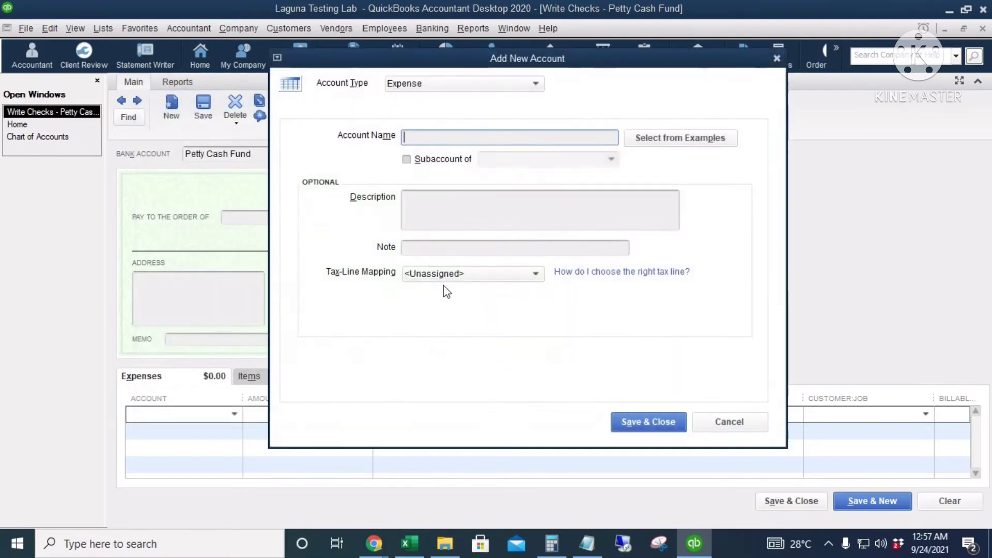
{"action": "type", "text": "Janitoria"}
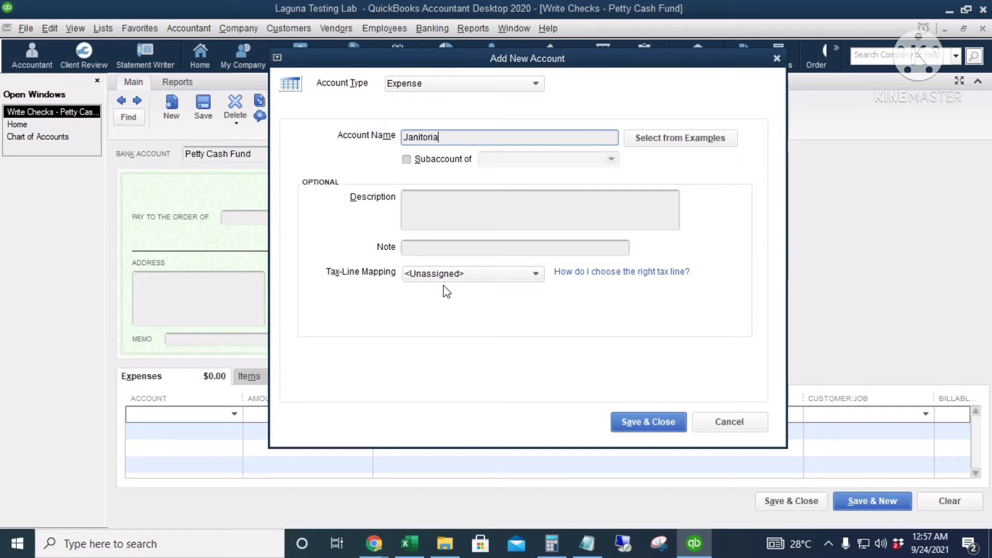
{"action": "type", "text": "l Expense"}
{"action": "left_click", "coordinate": [649, 418]}
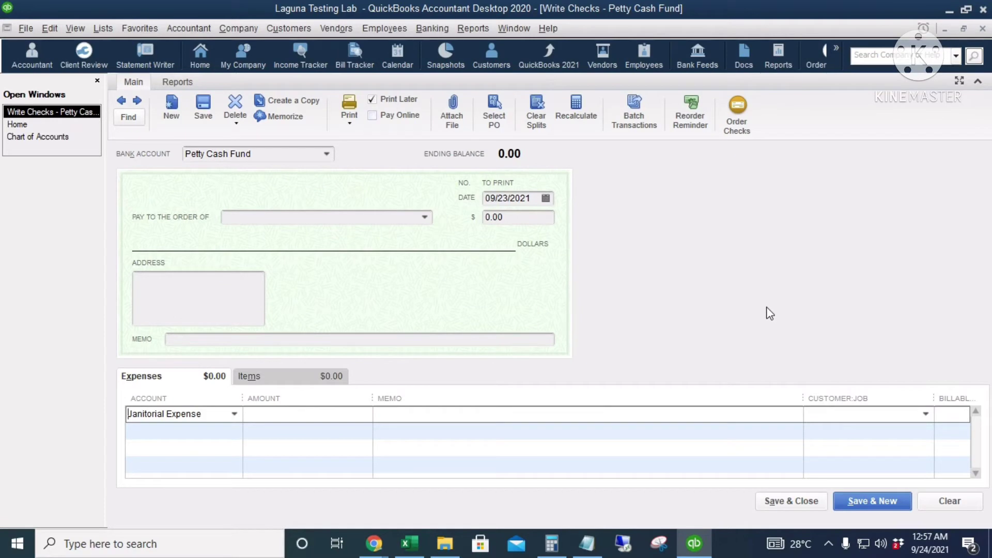
{"action": "key", "text": "Escape"}
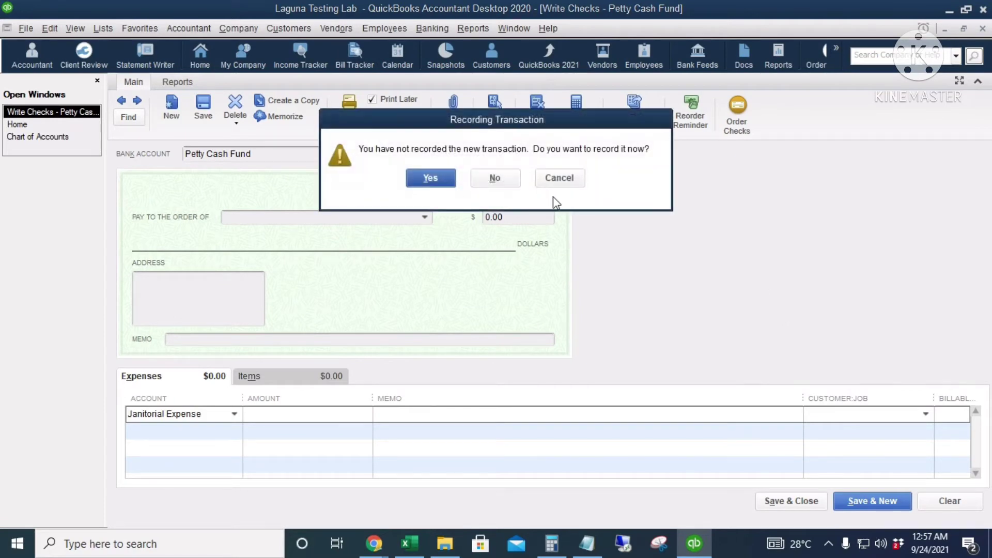
{"action": "left_click", "coordinate": [504, 178]}
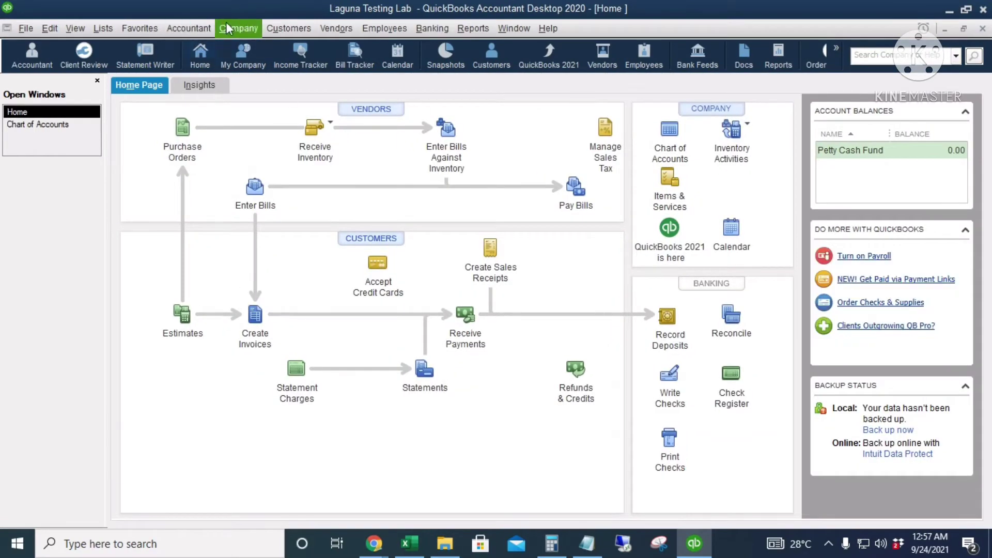
Step: Start a new general journal entry and open the journal line's account list
{"action": "left_click", "coordinate": [237, 28]}
{"action": "left_click", "coordinate": [292, 292]}
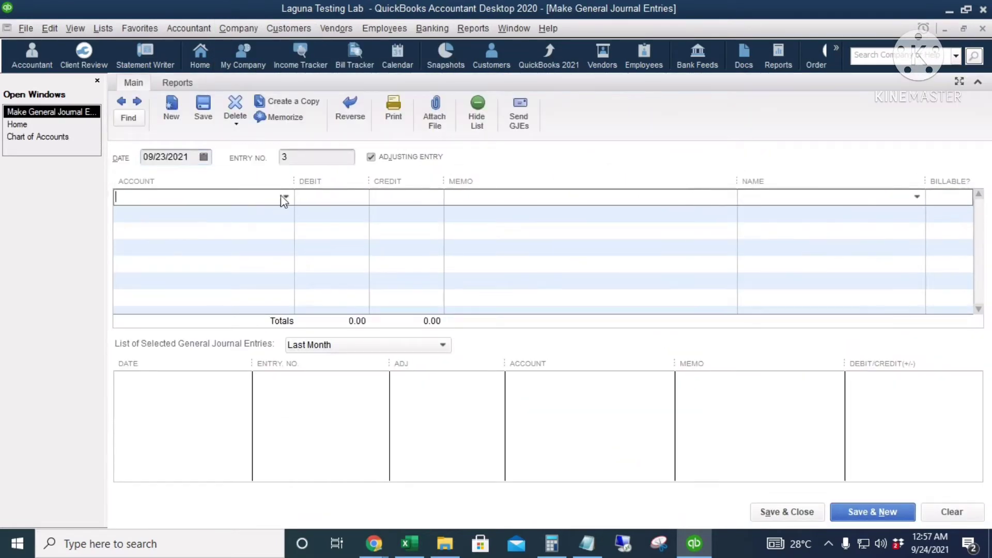
{"action": "left_click", "coordinate": [286, 198]}
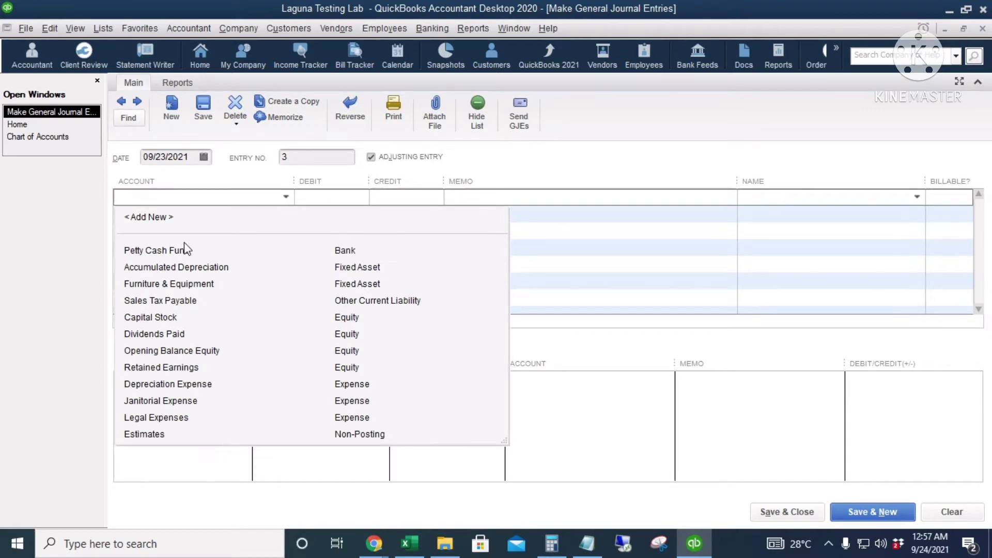
{"action": "left_click", "coordinate": [285, 198]}
{"action": "left_click", "coordinate": [286, 198]}
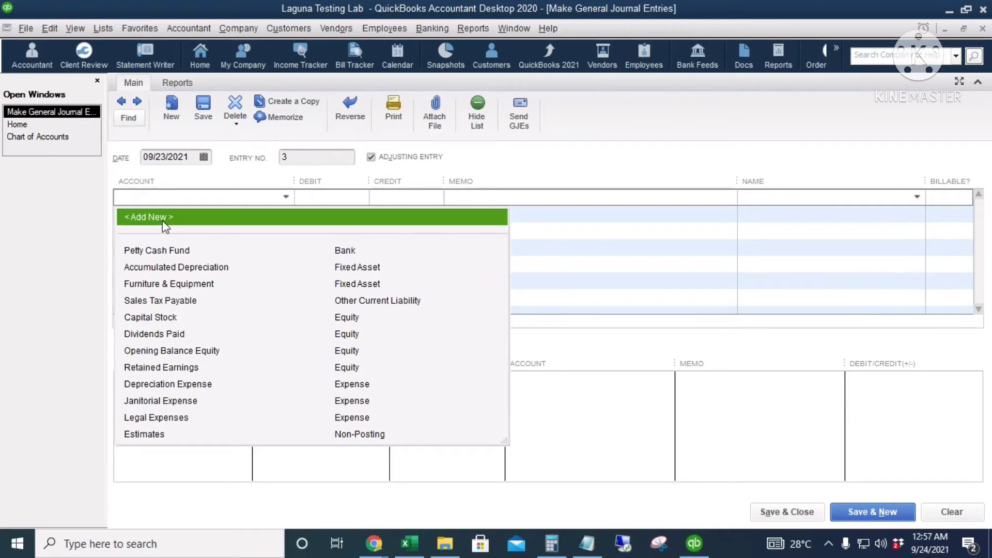
Step: Create the 'Rent Expense' Expense account from the journal line and close the entry
{"action": "left_click", "coordinate": [163, 221]}
{"action": "left_click", "coordinate": [191, 199]}
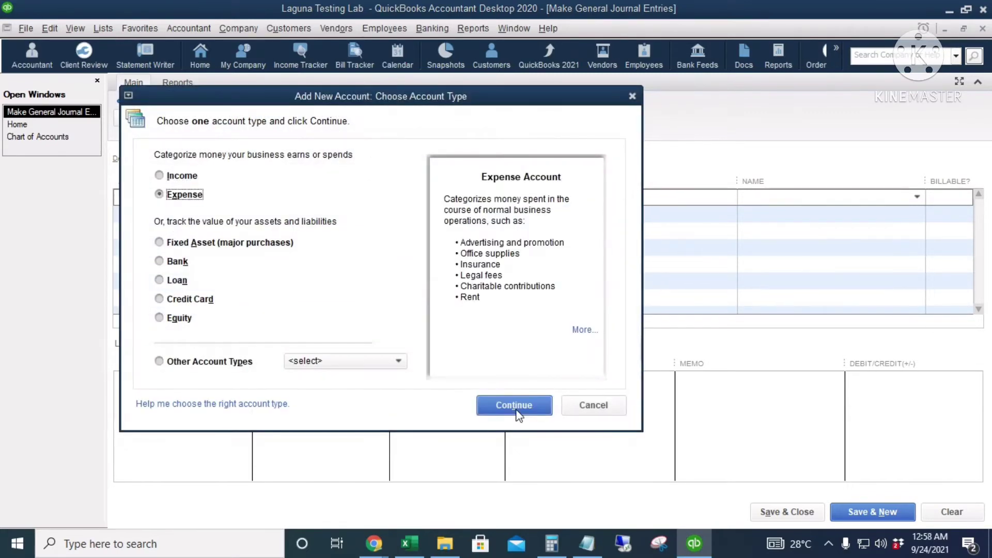
{"action": "left_click", "coordinate": [514, 405]}
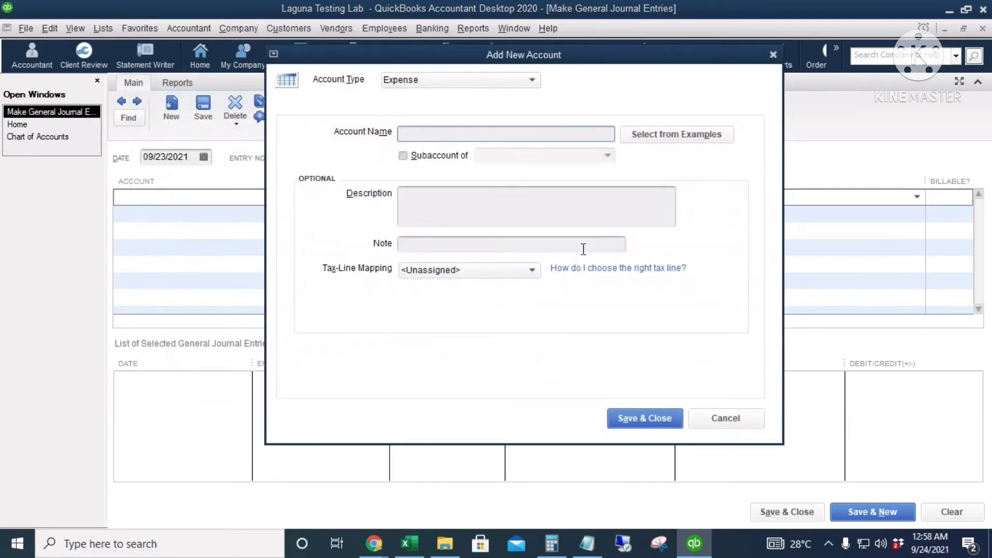
{"action": "type", "text": "Rent Expense"}
{"action": "left_click", "coordinate": [641, 422]}
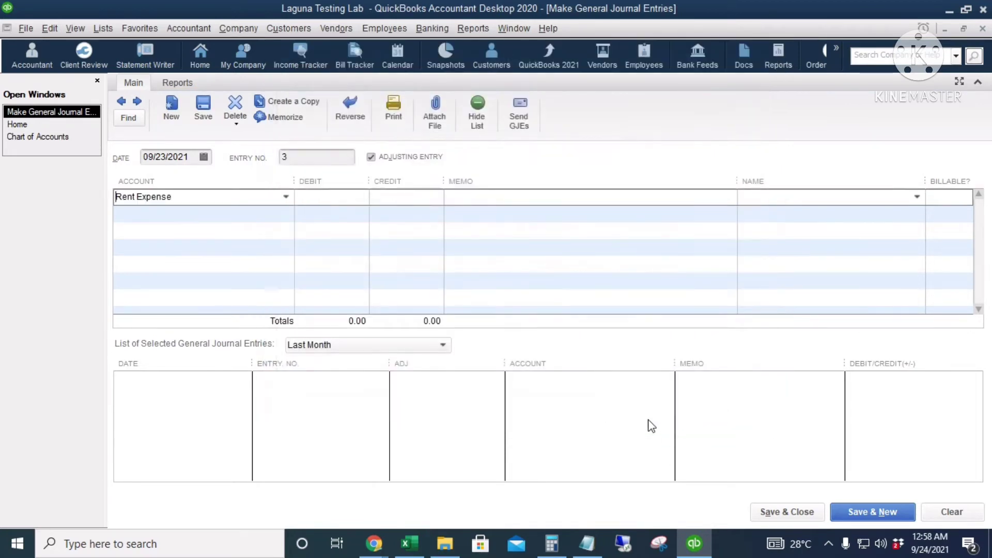
{"action": "key", "text": "Escape"}
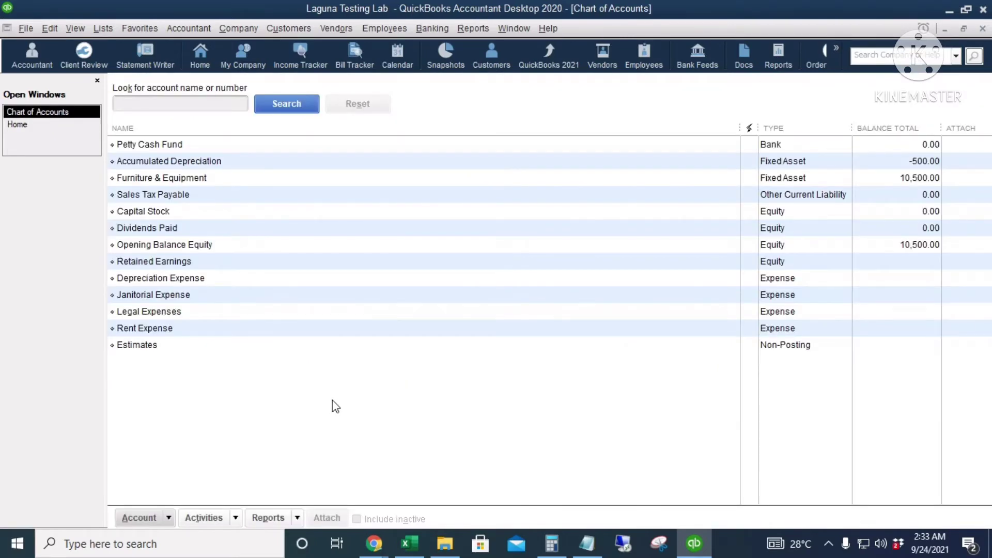
Step: Delete the Rent Expense account
{"action": "left_click", "coordinate": [287, 331]}
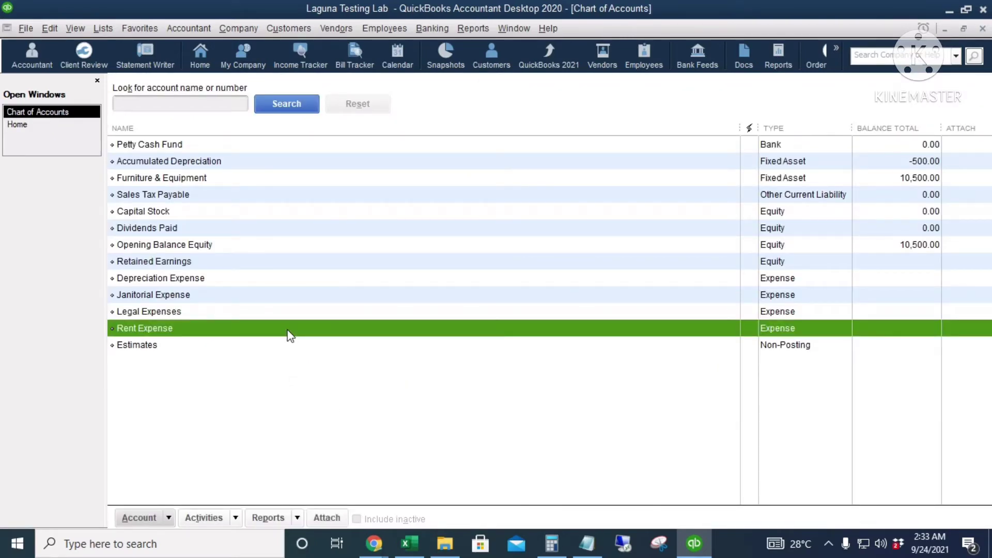
{"action": "right_click", "coordinate": [291, 336]}
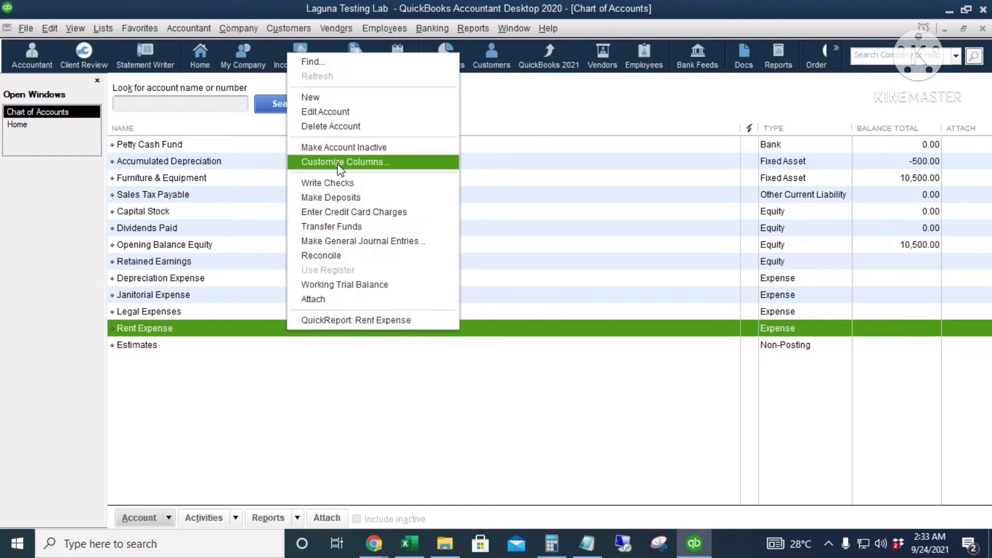
{"action": "left_click", "coordinate": [389, 133]}
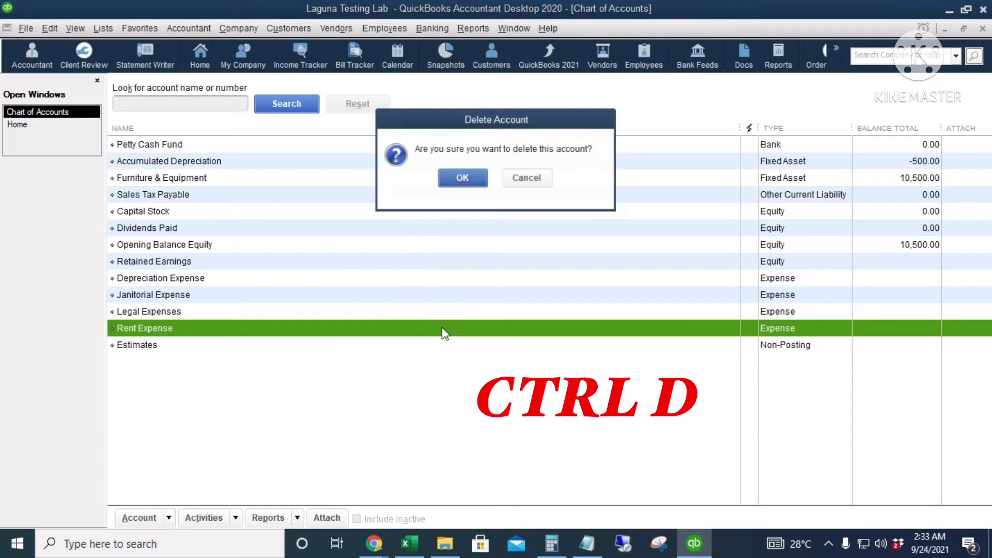
{"action": "left_click", "coordinate": [465, 181]}
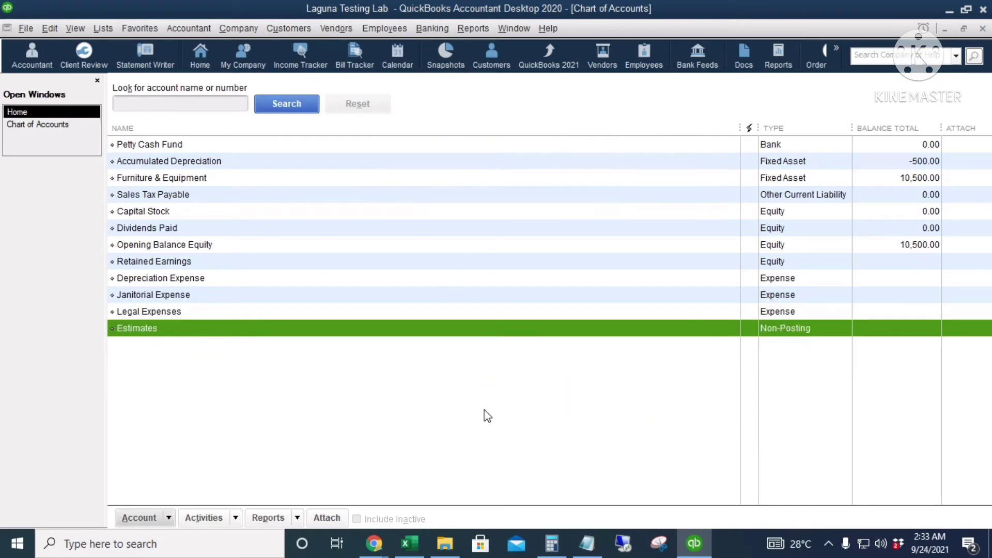
Step: Try deleting Accumulated Depreciation and dismiss the cannot-delete warning
{"action": "left_click", "coordinate": [415, 163]}
{"action": "right_click", "coordinate": [415, 169]}
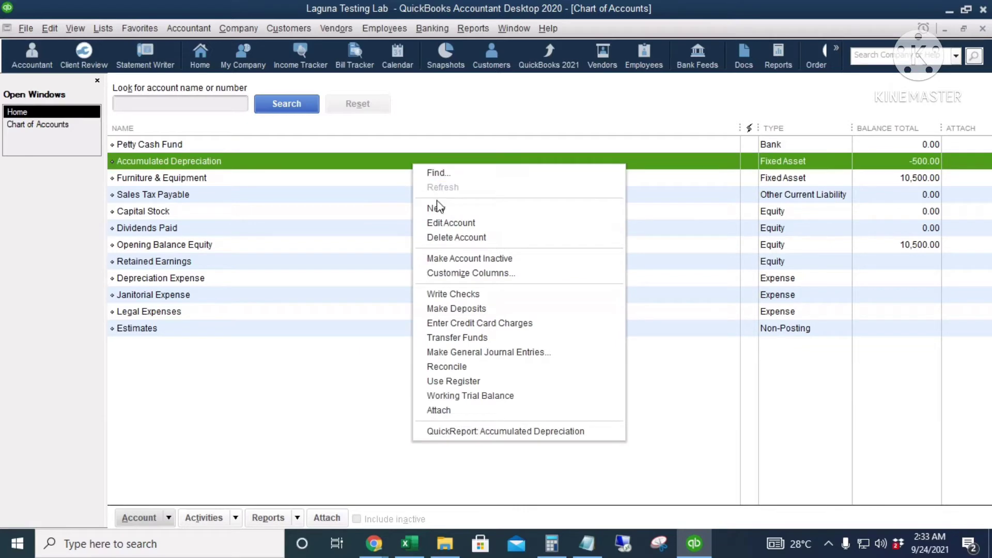
{"action": "left_click", "coordinate": [464, 239]}
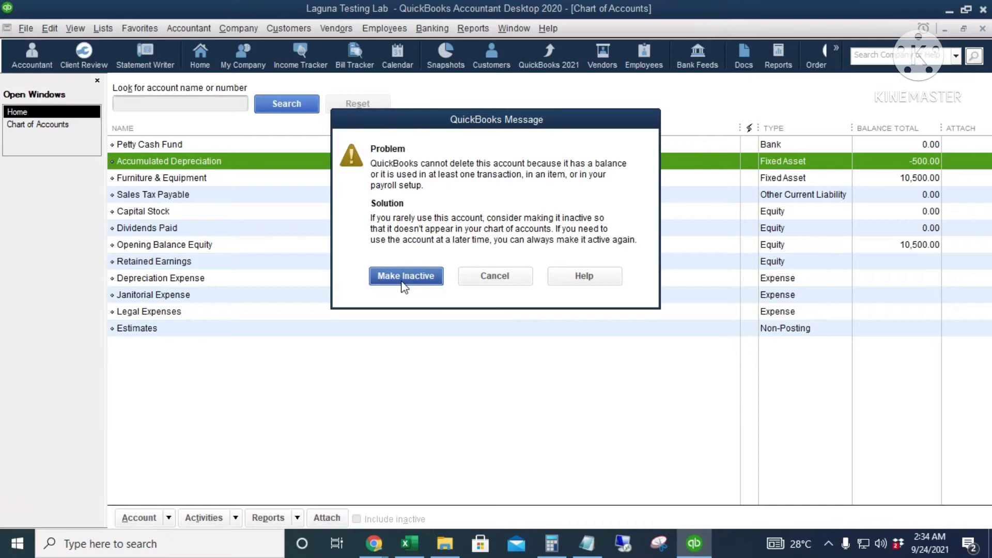
{"action": "left_click", "coordinate": [491, 277]}
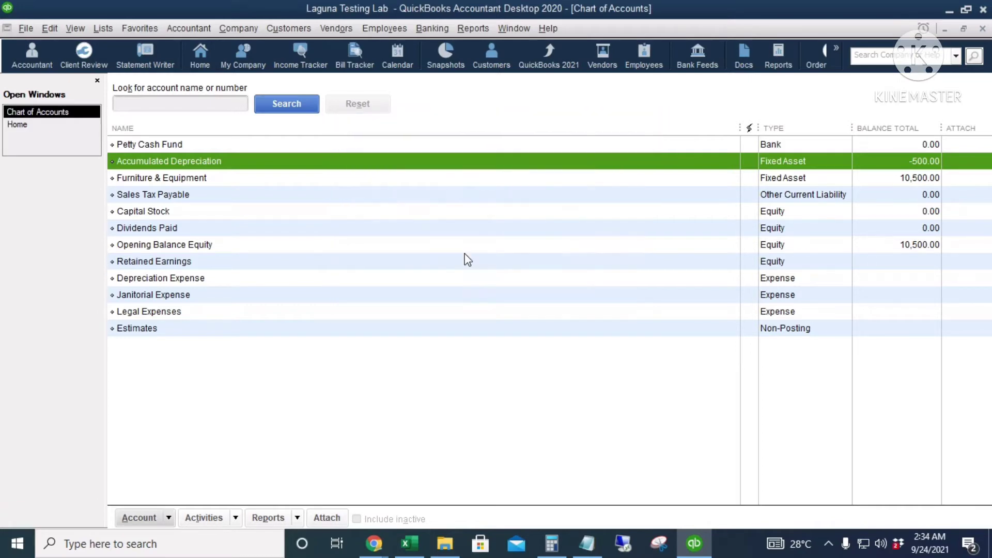
Step: Make Accumulated Depreciation inactive, show inactive accounts, and reactivate it
{"action": "right_click", "coordinate": [388, 162]}
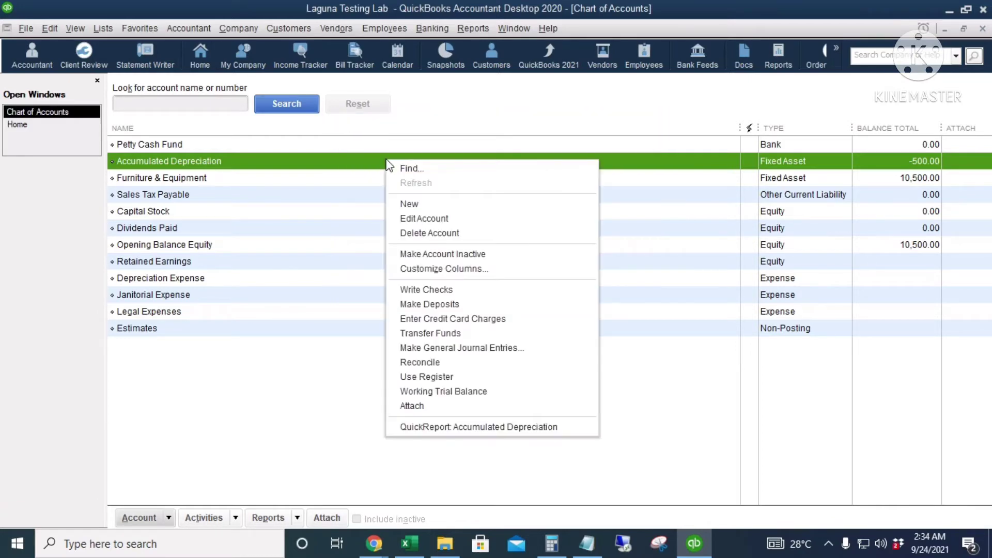
{"action": "left_click", "coordinate": [457, 256]}
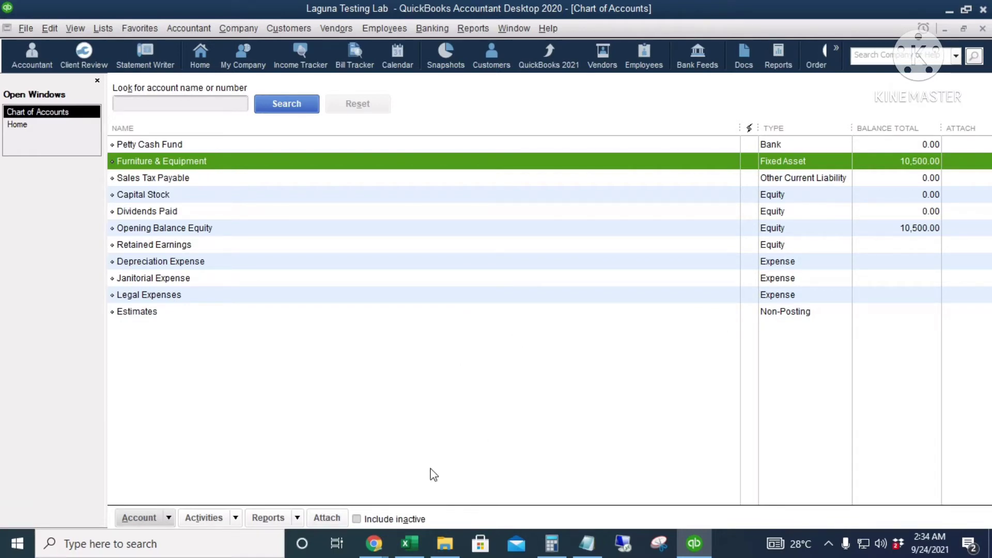
{"action": "left_click", "coordinate": [357, 518]}
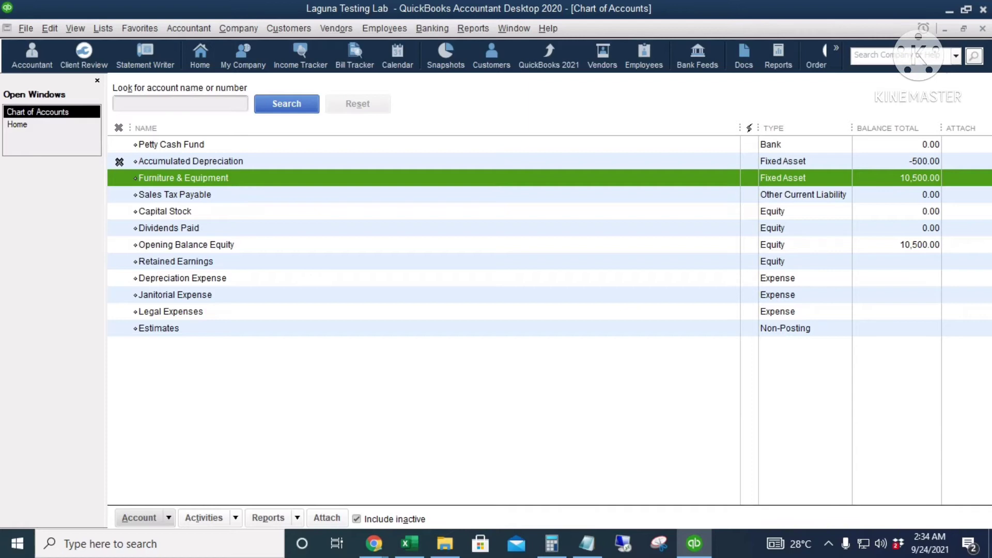
{"action": "left_click", "coordinate": [120, 162]}
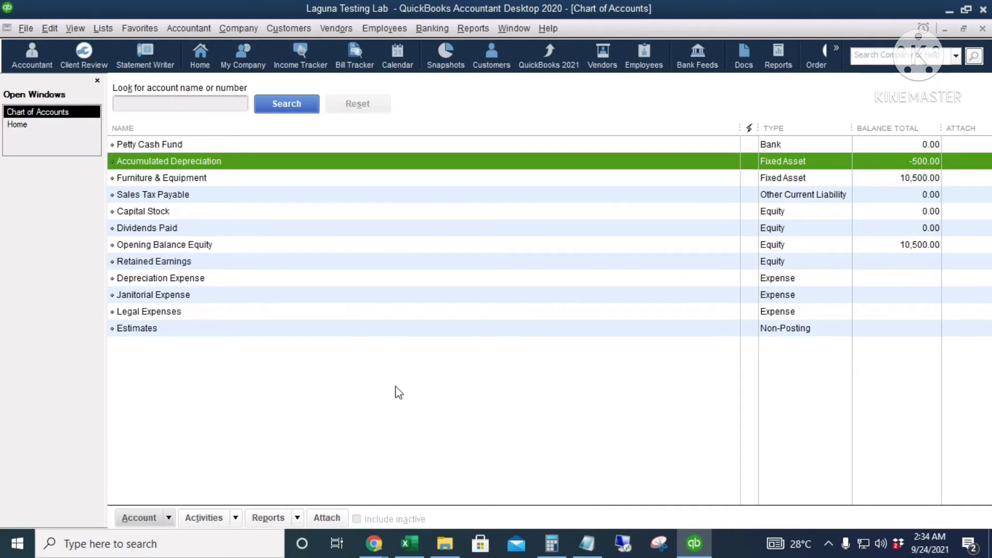
Step: Start a new account of type Expense
{"action": "left_click", "coordinate": [307, 366]}
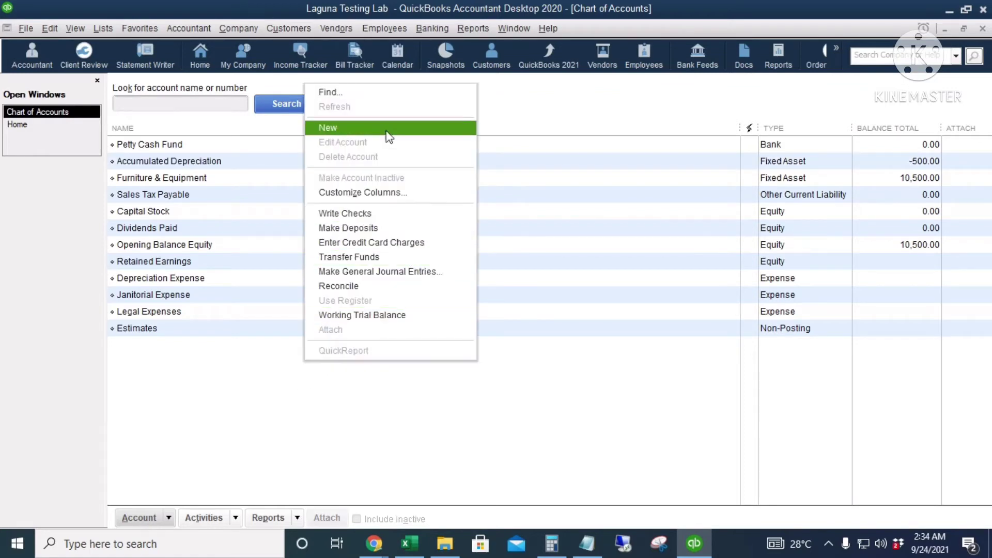
{"action": "left_click", "coordinate": [387, 130]}
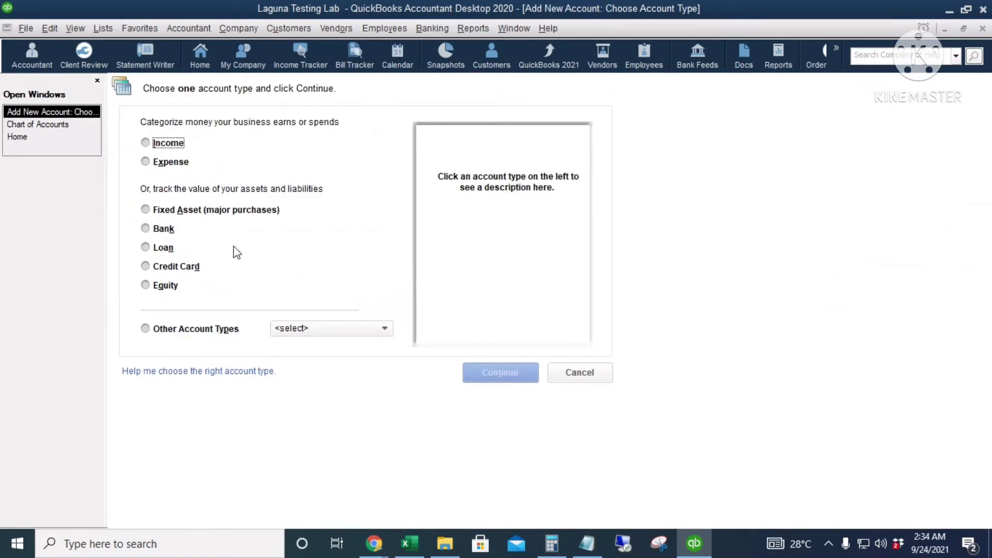
{"action": "left_click", "coordinate": [174, 163]}
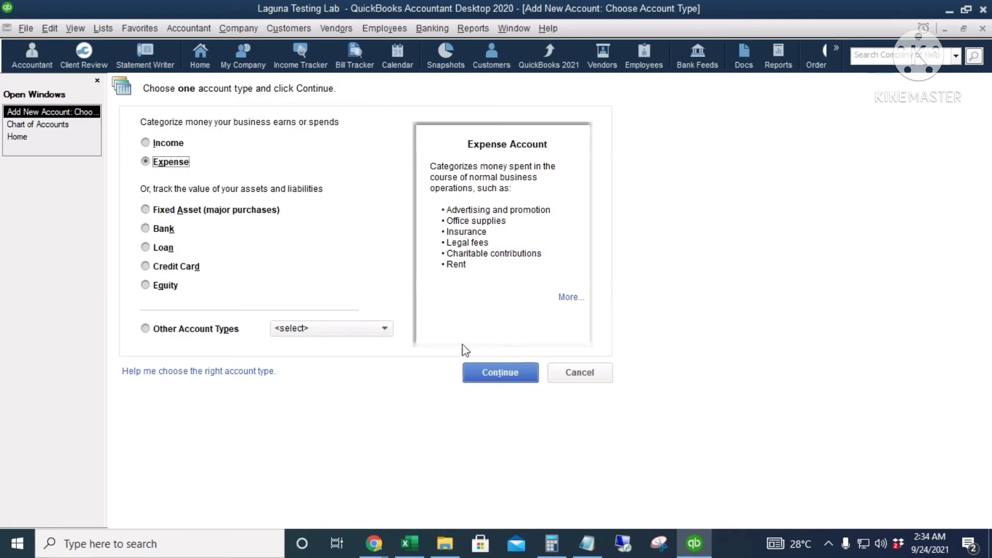
{"action": "left_click", "coordinate": [500, 373]}
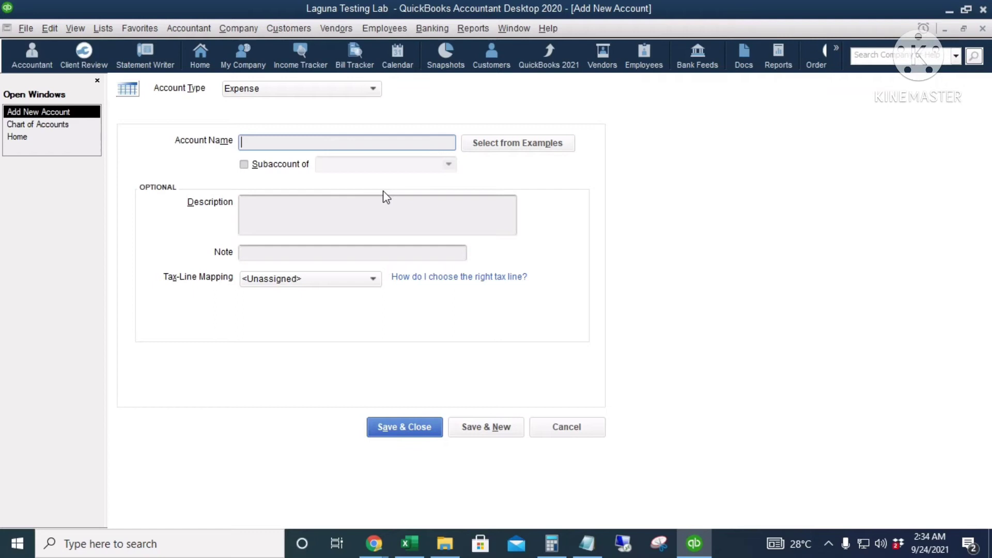
Step: Name it 'Office Equipment', make it a subaccount of Depreciation Expense, and save
{"action": "left_click", "coordinate": [35, 125]}
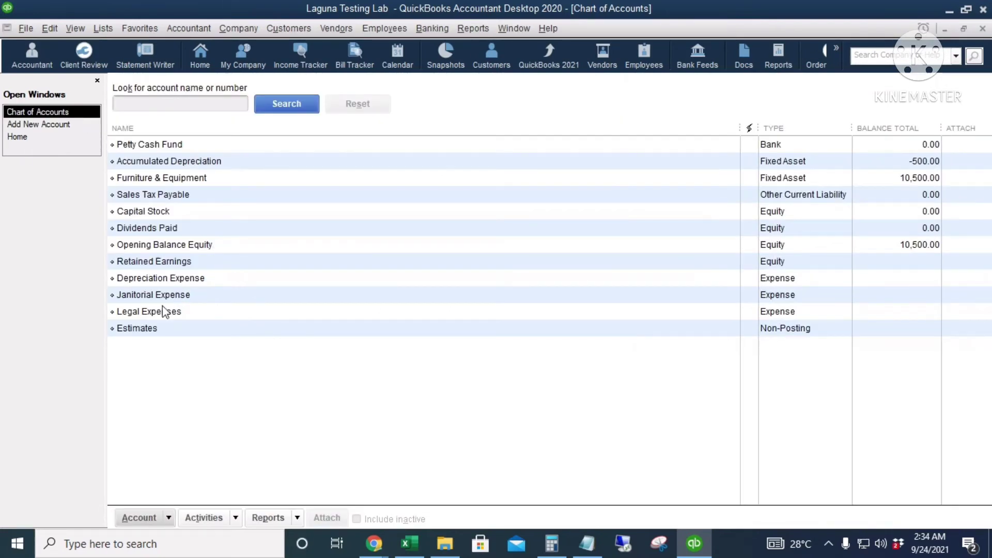
{"action": "left_click", "coordinate": [38, 124]}
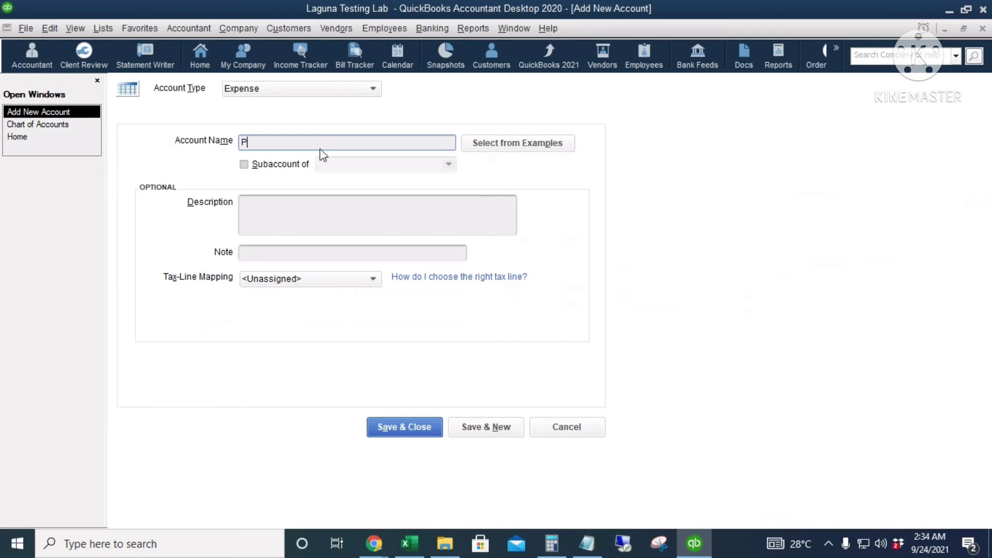
{"action": "key", "text": "BackSpace"}
{"action": "type", "text": "Office Equipment"}
{"action": "left_click", "coordinate": [265, 169]}
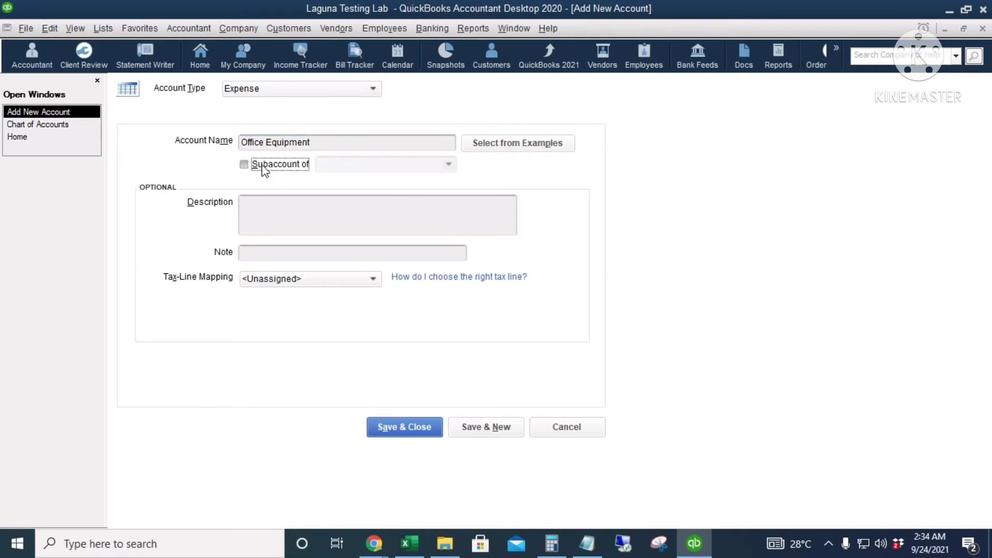
{"action": "left_click", "coordinate": [353, 165]}
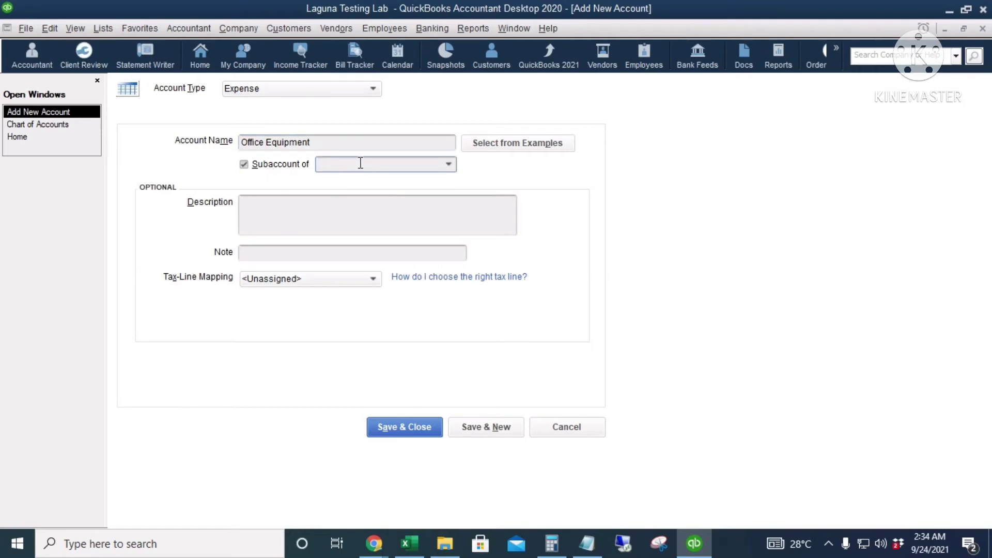
{"action": "type", "text": "Depreciation Expense"}
{"action": "key", "text": "Tab"}
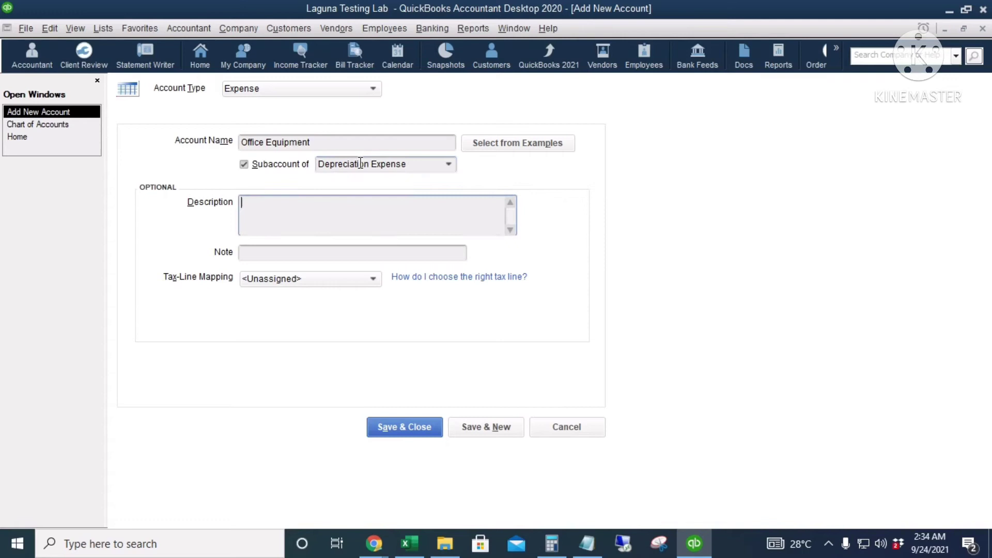
{"action": "left_click", "coordinate": [387, 427]}
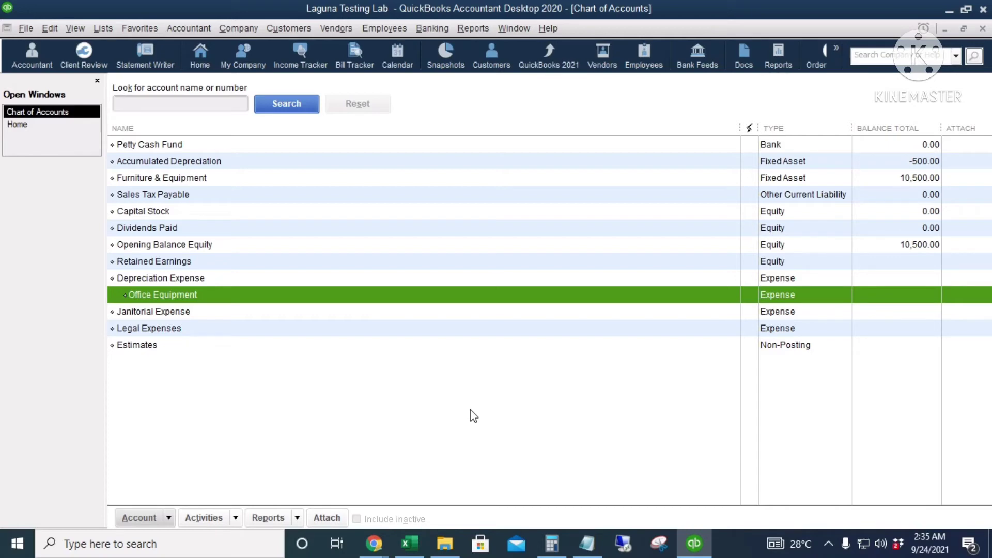
Step: Turn on 'Use account numbers' in the company Accounting preferences
{"action": "left_click", "coordinate": [49, 29]}
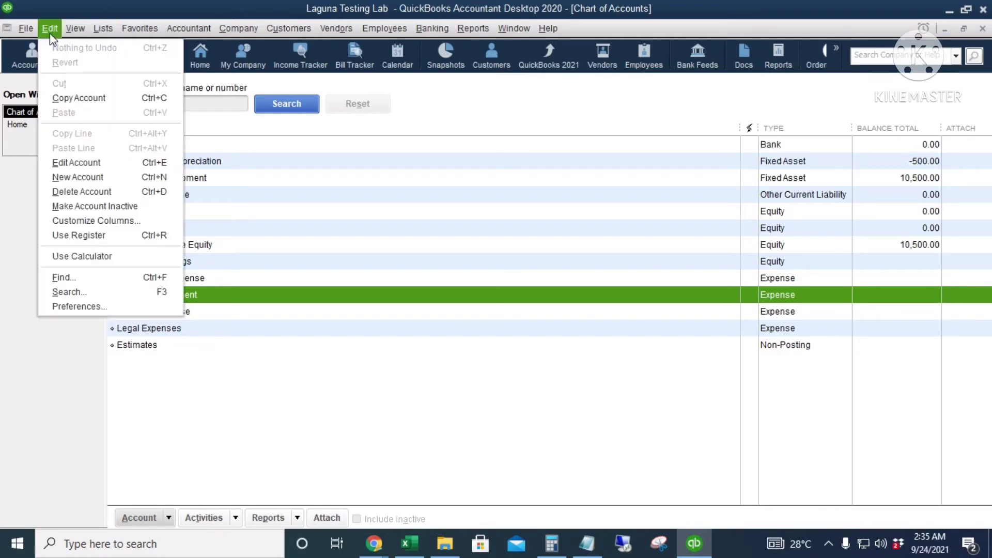
{"action": "left_click", "coordinate": [93, 308]}
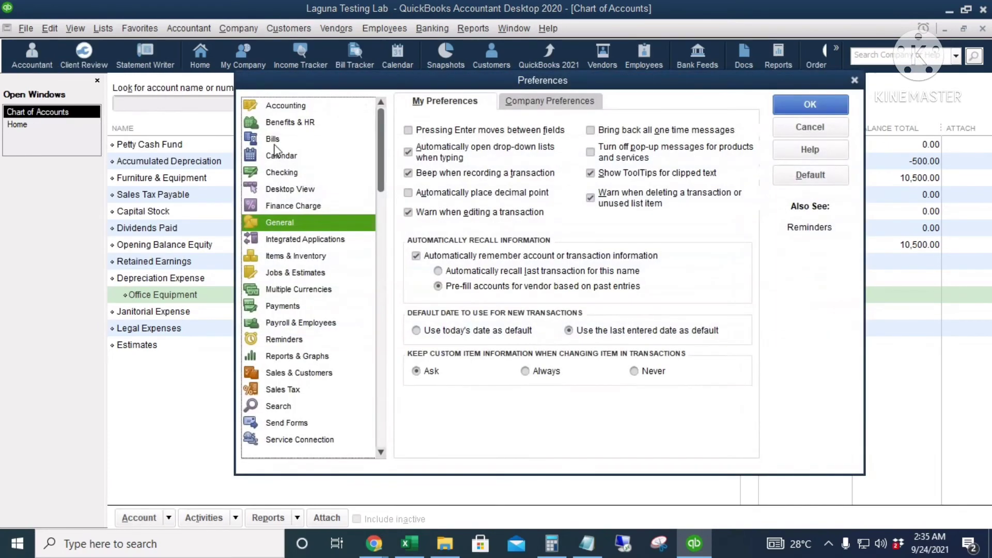
{"action": "left_click", "coordinate": [282, 107]}
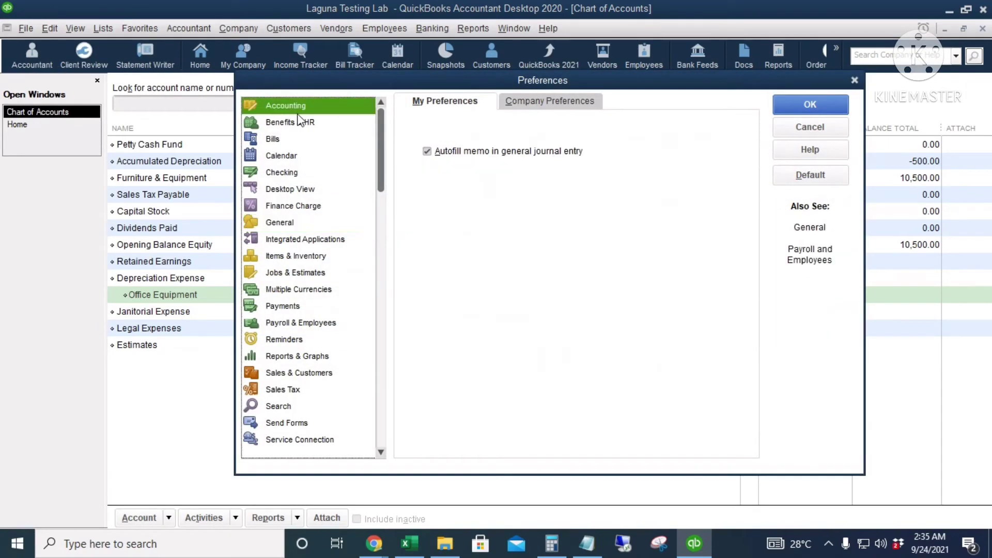
{"action": "left_click", "coordinate": [545, 107]}
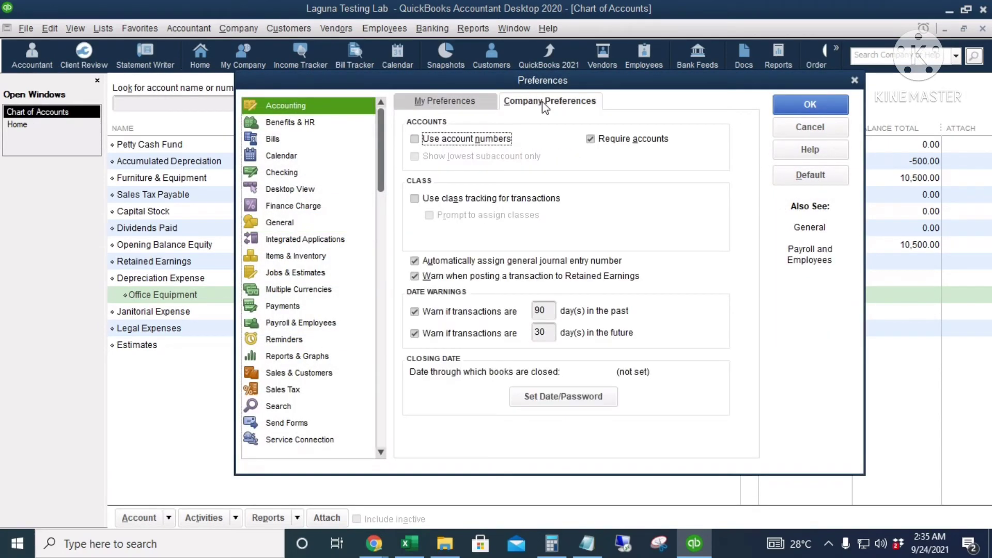
{"action": "left_click", "coordinate": [430, 144]}
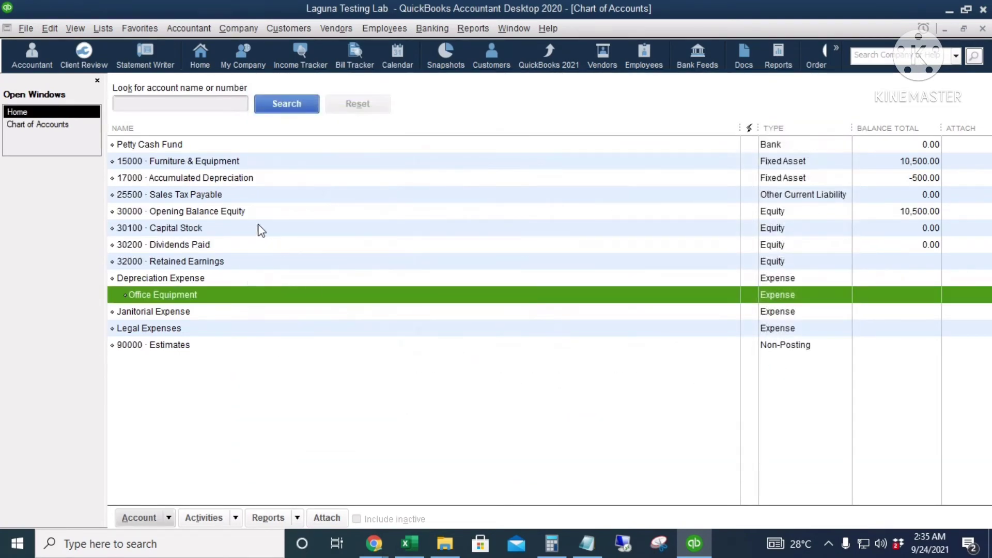
Step: Review the newly numbered accounts and start a new Income account
{"action": "left_click", "coordinate": [136, 165]}
{"action": "left_click", "coordinate": [137, 179]}
{"action": "left_click", "coordinate": [138, 199]}
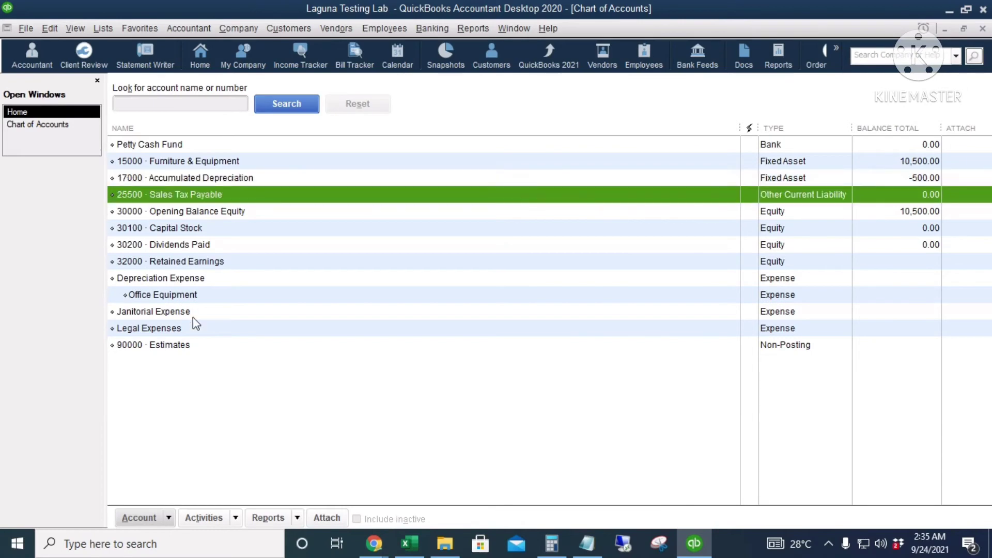
{"action": "right_click", "coordinate": [213, 350]}
{"action": "left_click", "coordinate": [252, 118]}
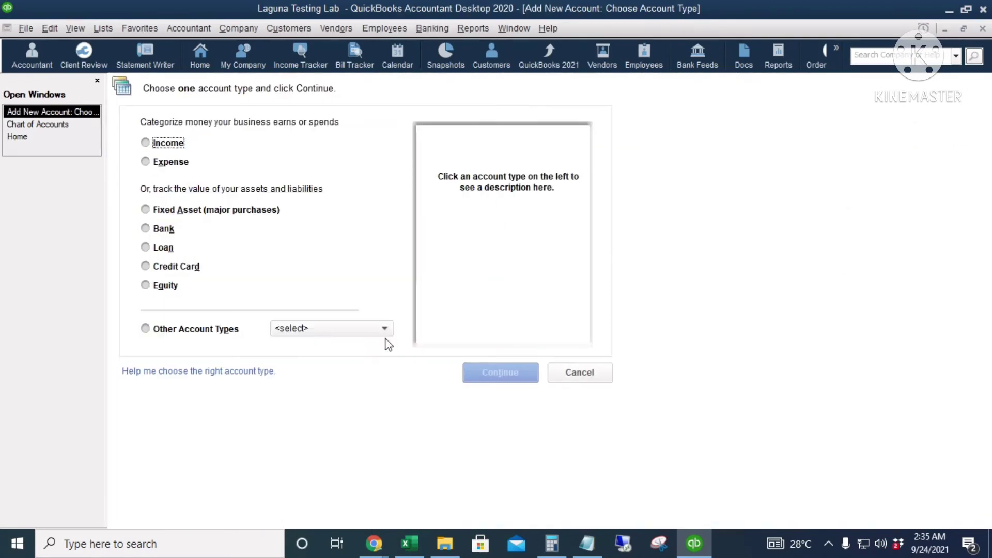
{"action": "left_click", "coordinate": [164, 146]}
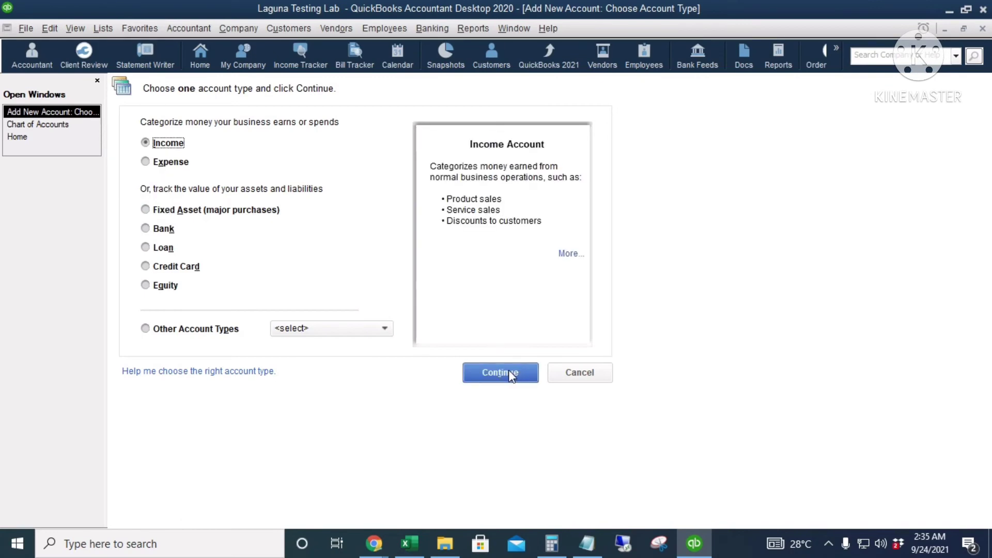
{"action": "left_click", "coordinate": [508, 370]}
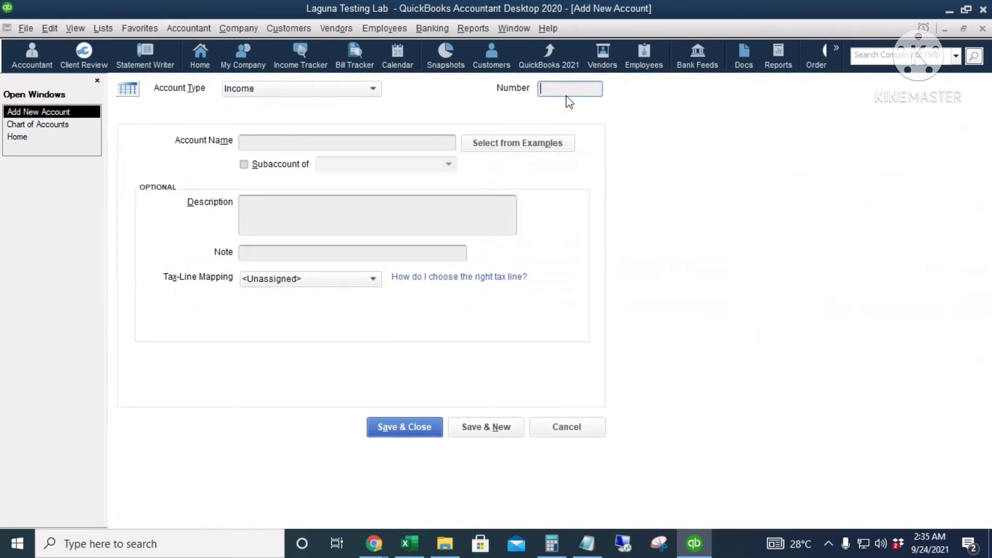
Step: Number the account 2000, name it 'Sales Income', and save it
{"action": "type", "text": "2000"}
{"action": "left_click", "coordinate": [282, 139]}
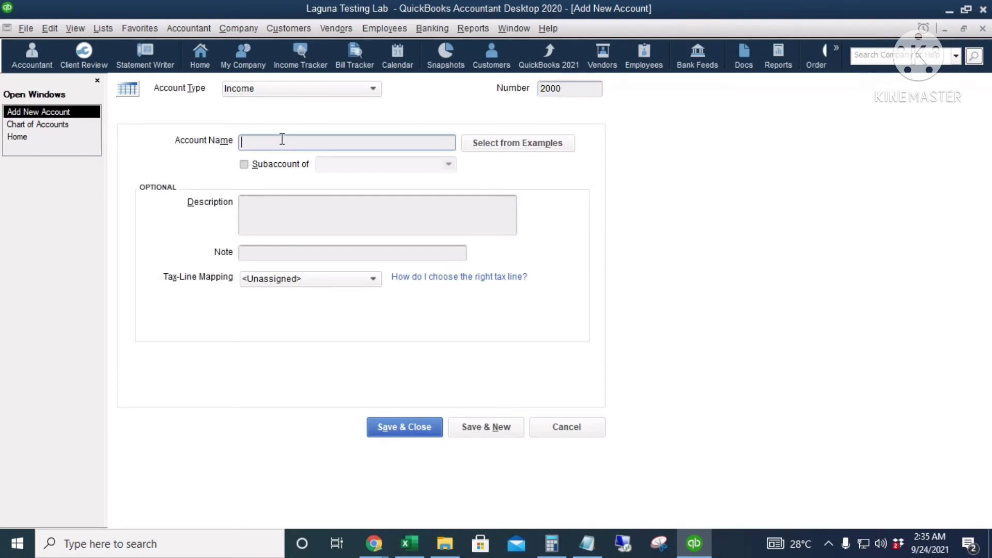
{"action": "type", "text": "Sales Income"}
{"action": "left_click", "coordinate": [575, 88]}
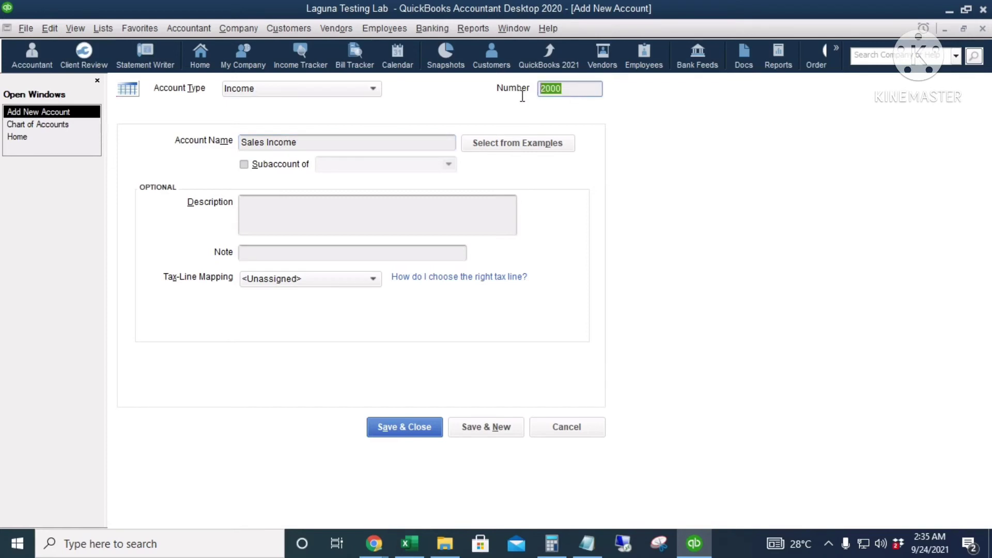
{"action": "left_click", "coordinate": [403, 427]}
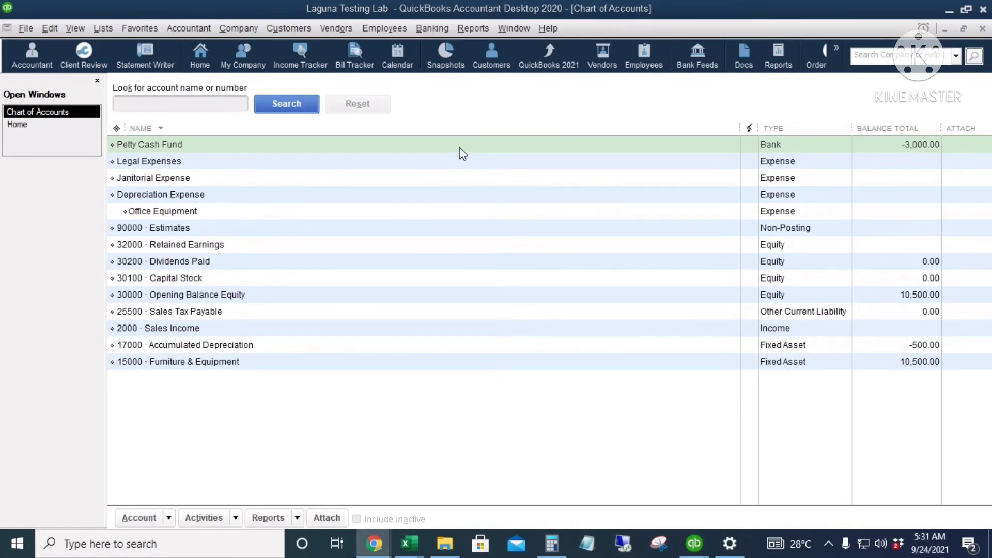
Step: Open the Petty Cash Fund register and close it again
{"action": "left_click", "coordinate": [460, 147]}
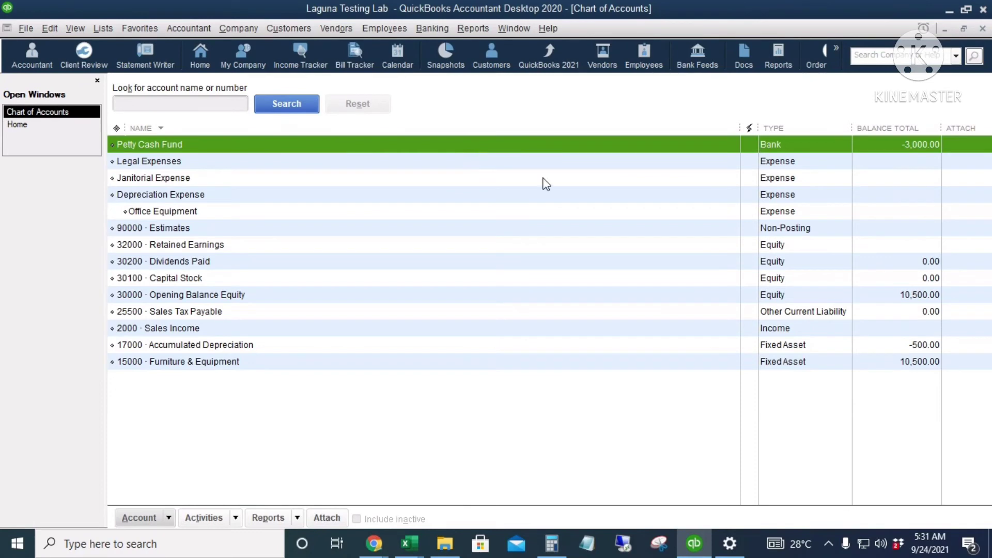
{"action": "left_click", "coordinate": [630, 299]}
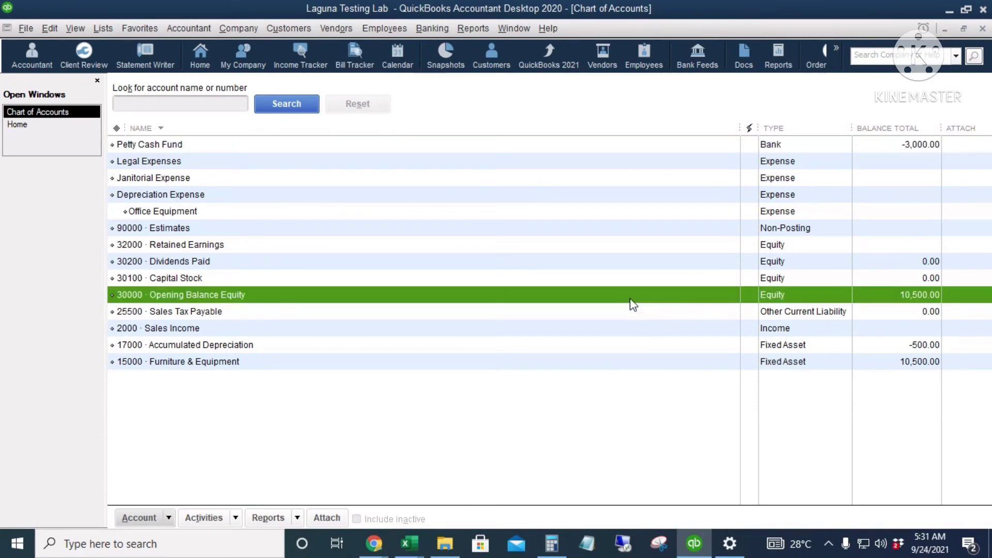
{"action": "double_click", "coordinate": [320, 146]}
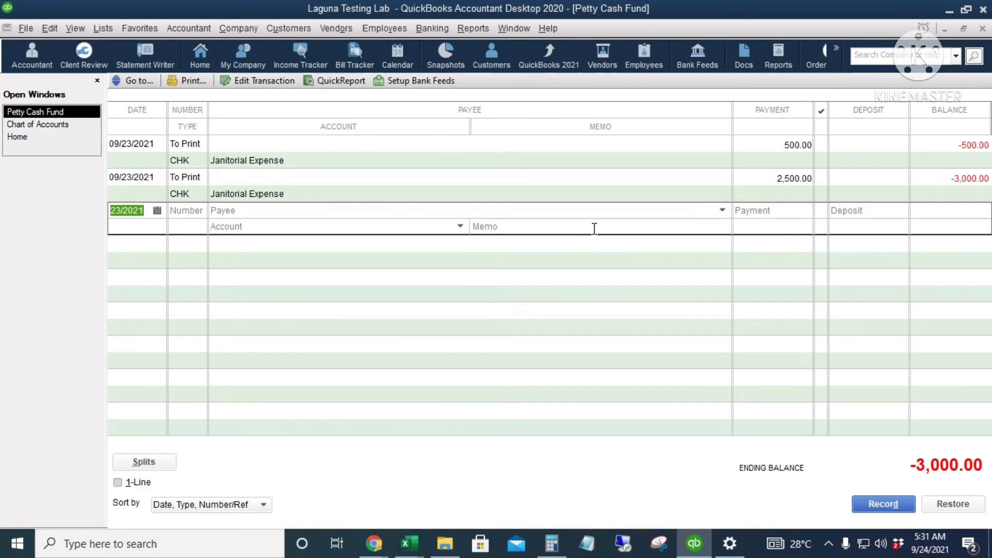
{"action": "key", "text": "ctrl+a"}
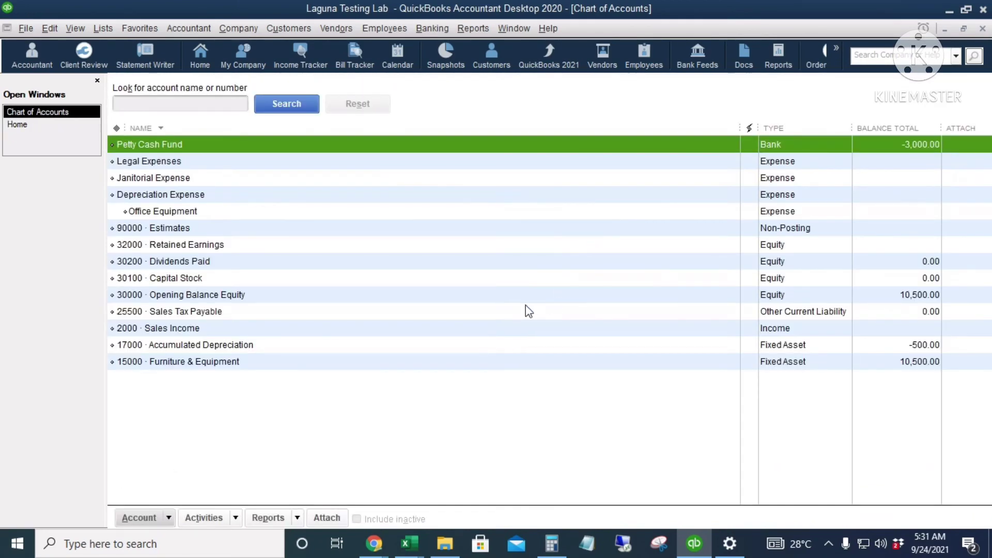
Step: View the Janitorial Expense QuickReport, then close it
{"action": "left_click", "coordinate": [513, 331]}
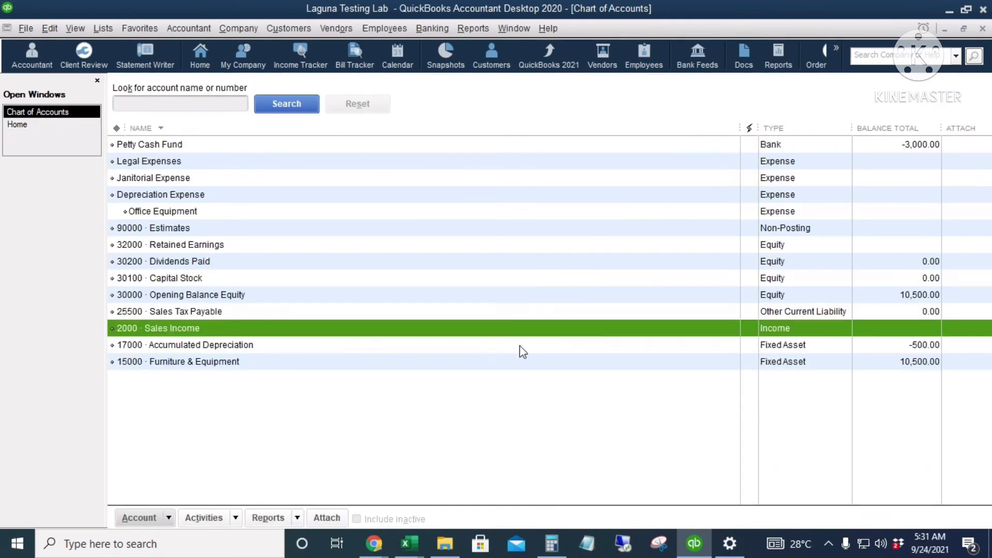
{"action": "double_click", "coordinate": [681, 331]}
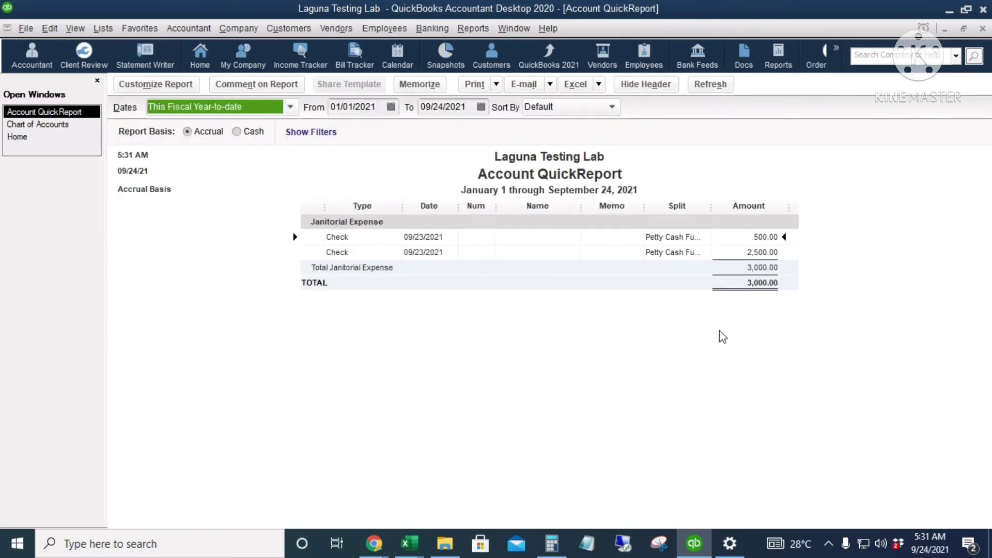
{"action": "key", "text": "Escape"}
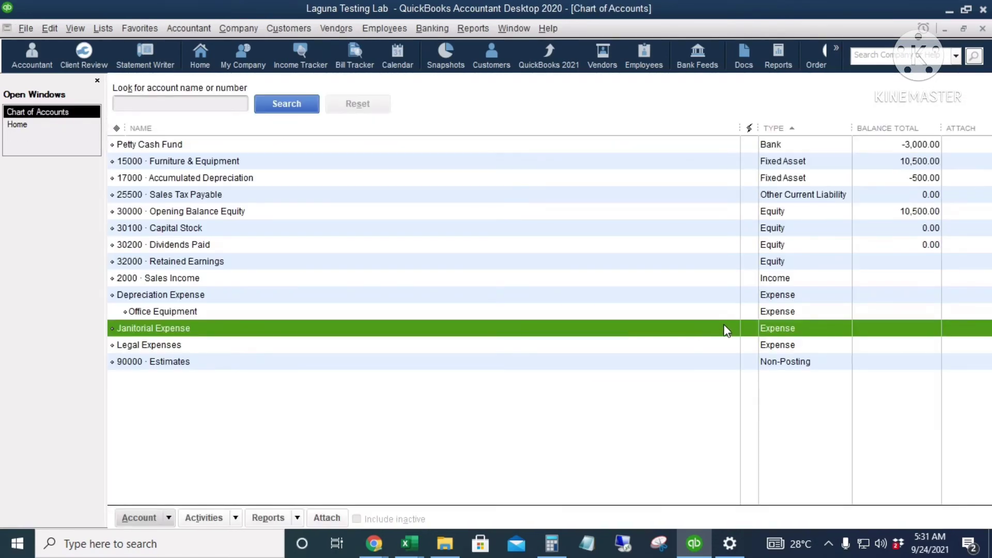
Step: View the Petty Cash Fund QuickReport showing -3,000.00, then close it
{"action": "left_click", "coordinate": [532, 148]}
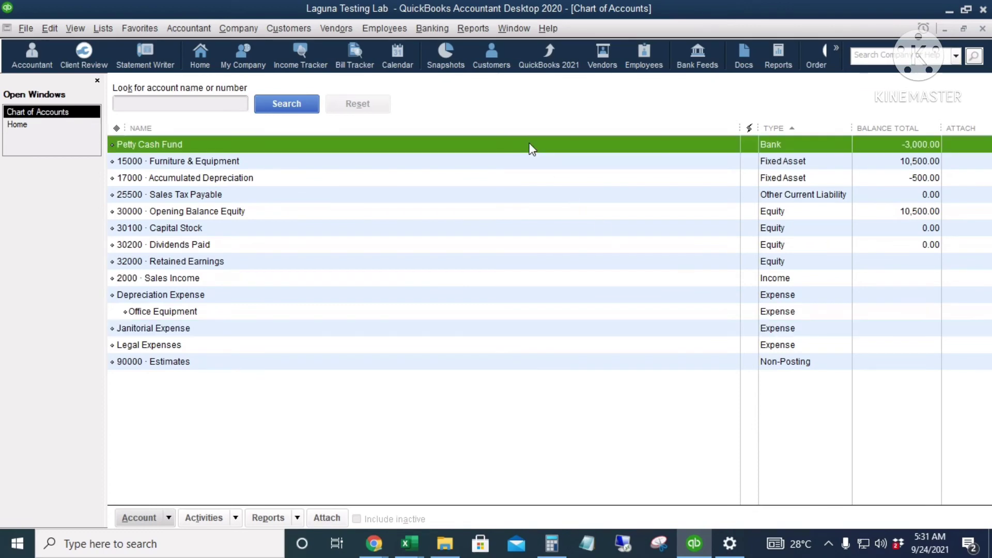
{"action": "right_click", "coordinate": [531, 149]}
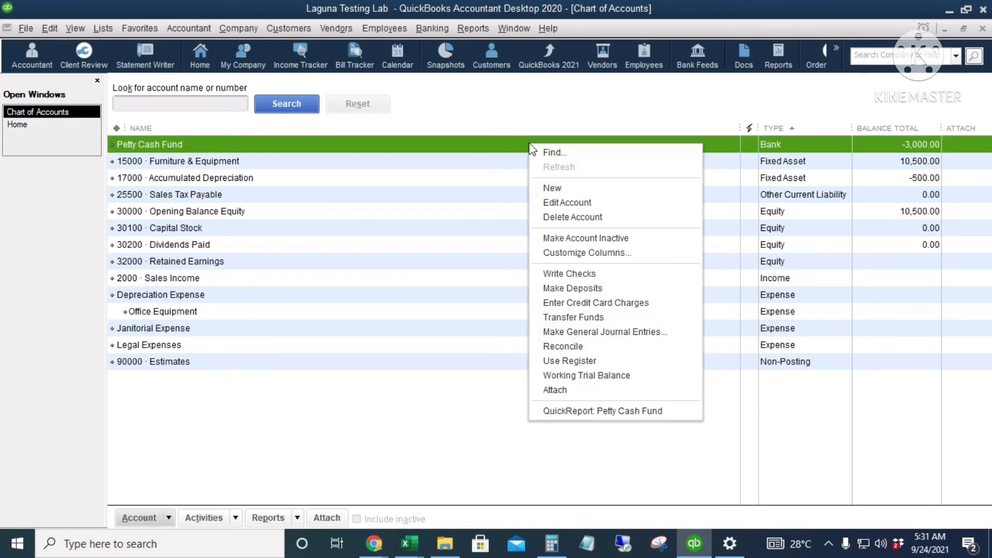
{"action": "left_click", "coordinate": [591, 411]}
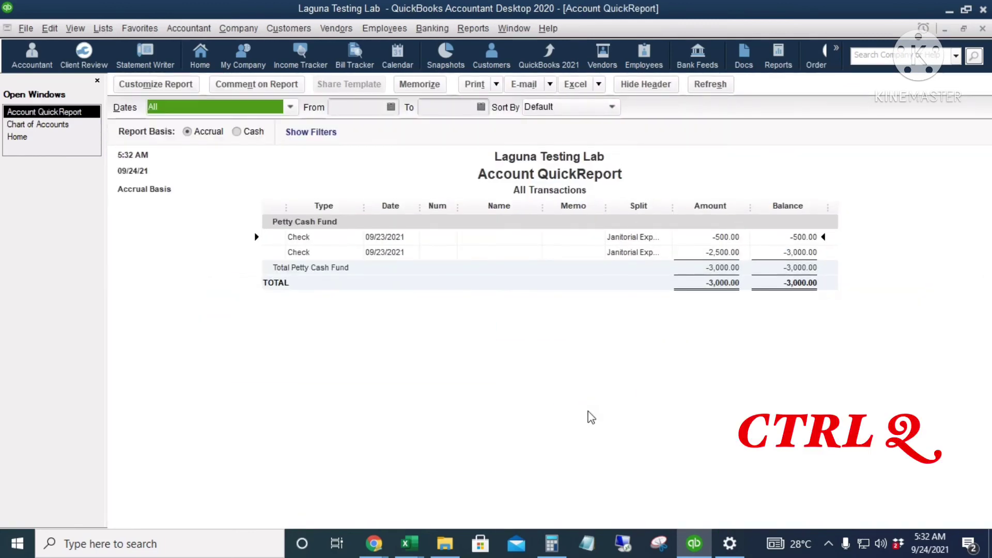
{"action": "key", "text": "Escape"}
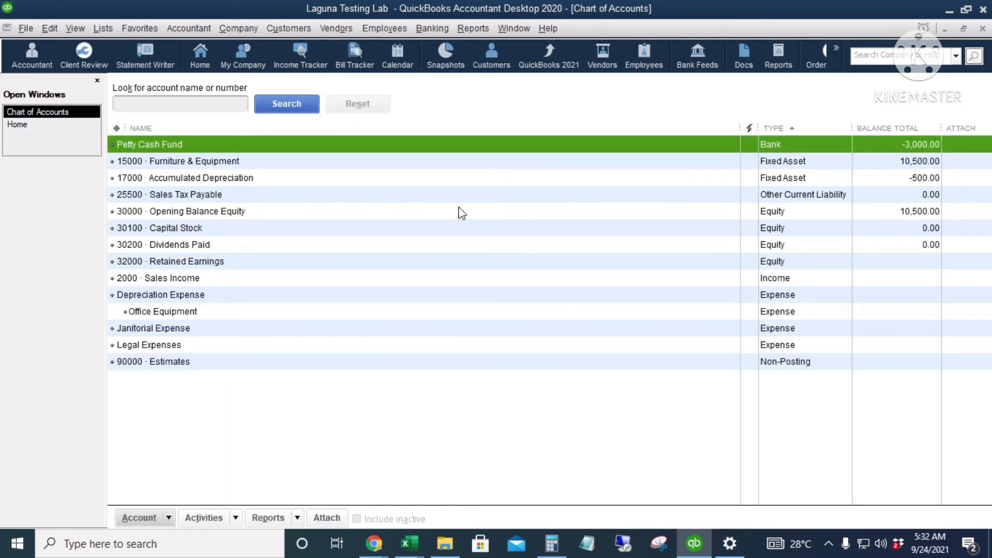
Step: Sort the accounts by Name, then Type, then Balance Total
{"action": "left_click", "coordinate": [396, 125]}
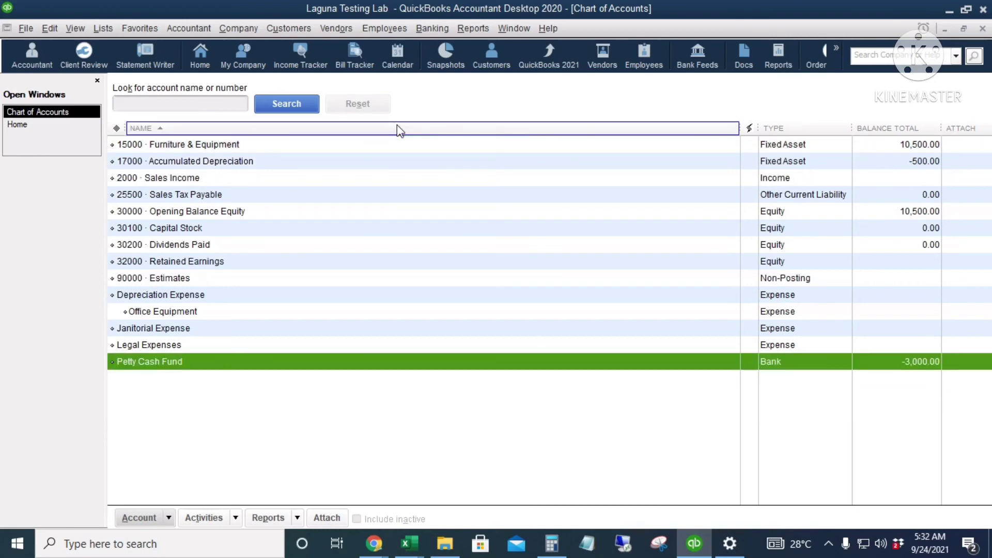
{"action": "left_click", "coordinate": [783, 129]}
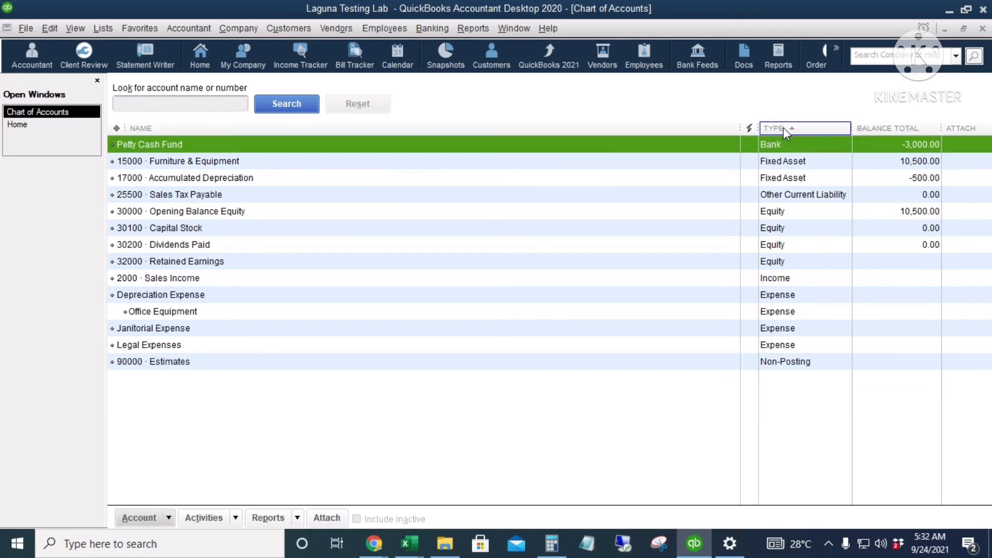
{"action": "left_click", "coordinate": [904, 127]}
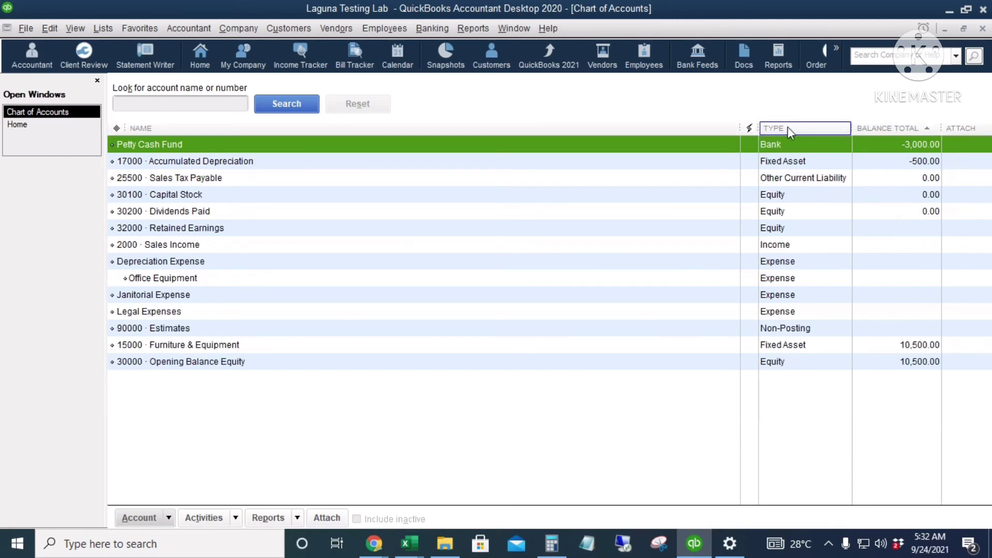